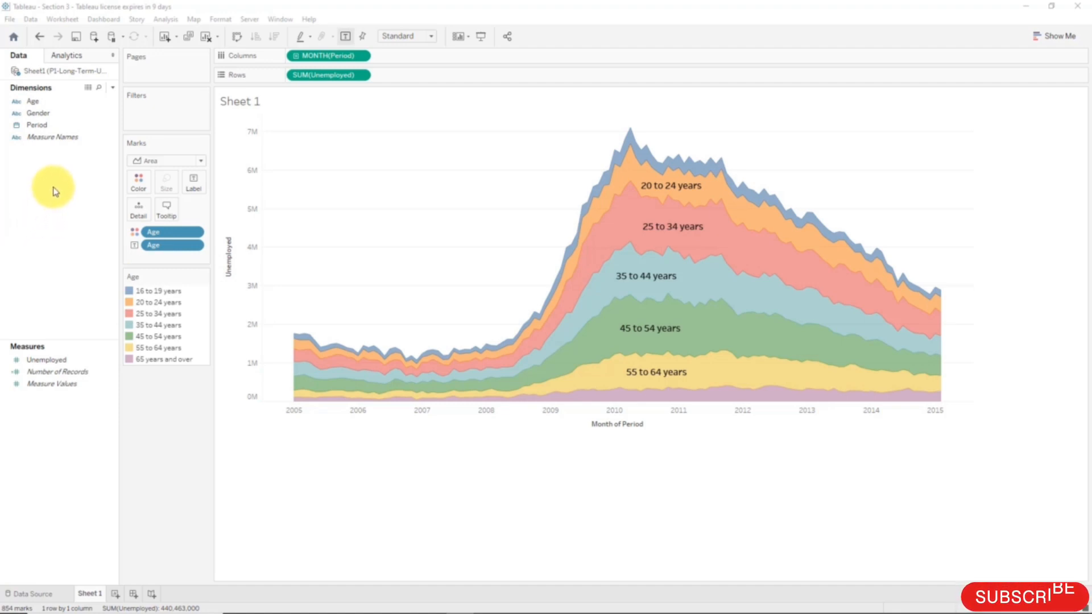
Add a filter on the Gender dimension with both Men and Women included
left_click(52, 128)
left_click(30, 114)
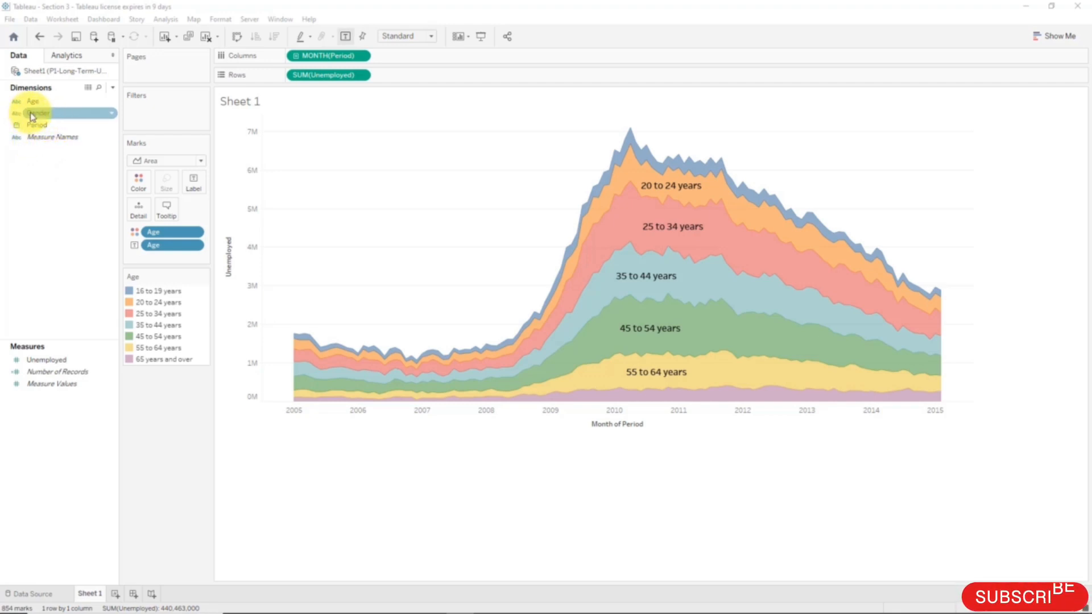
left_click_drag(32, 116, 149, 112)
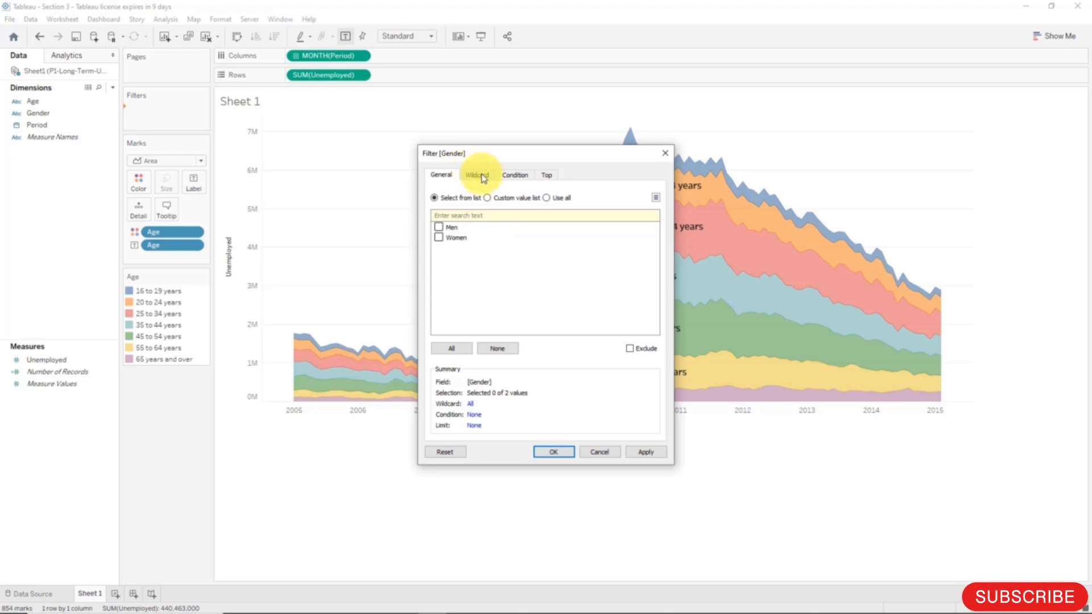
left_click(506, 179)
left_click(477, 176)
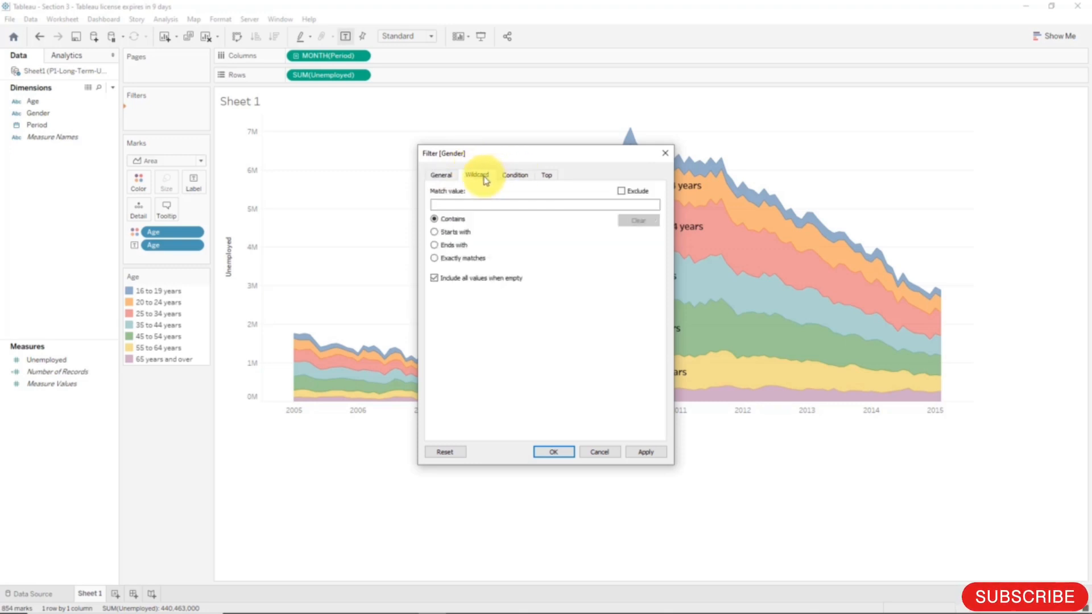
left_click(442, 176)
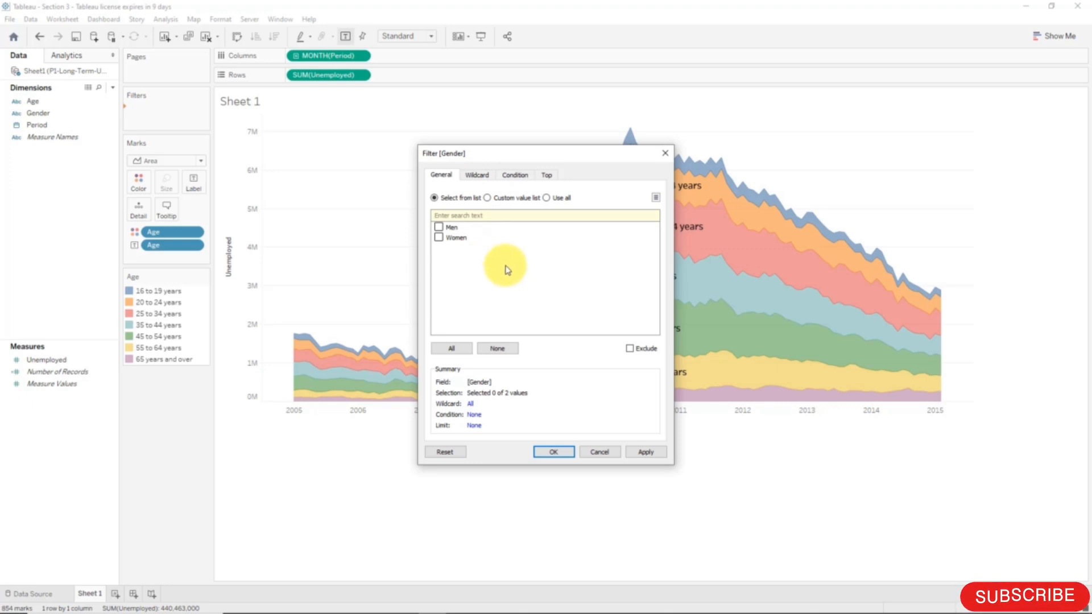
left_click(452, 349)
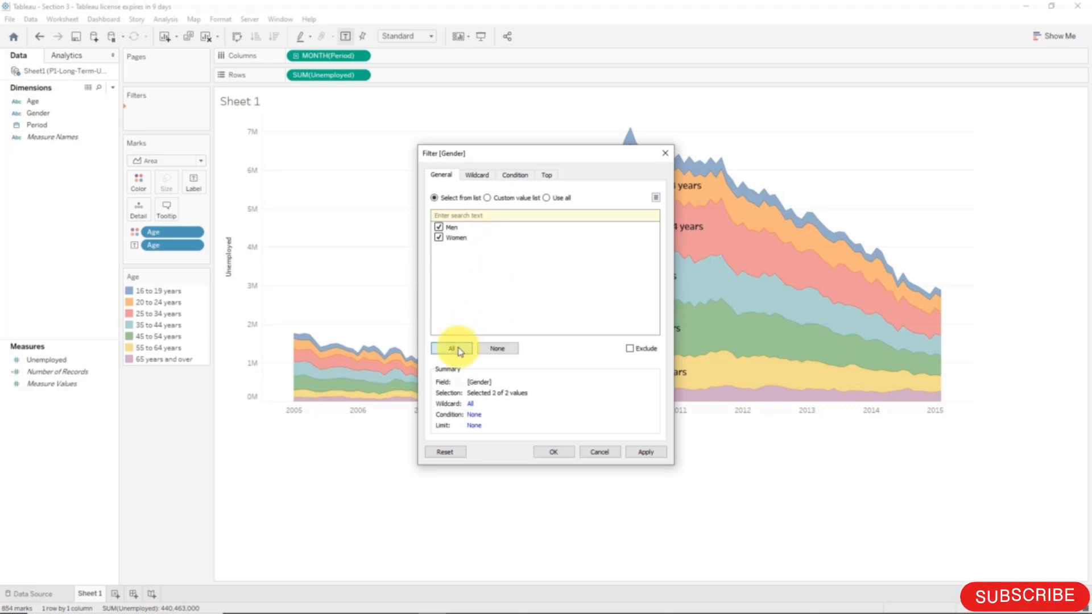
left_click(631, 349)
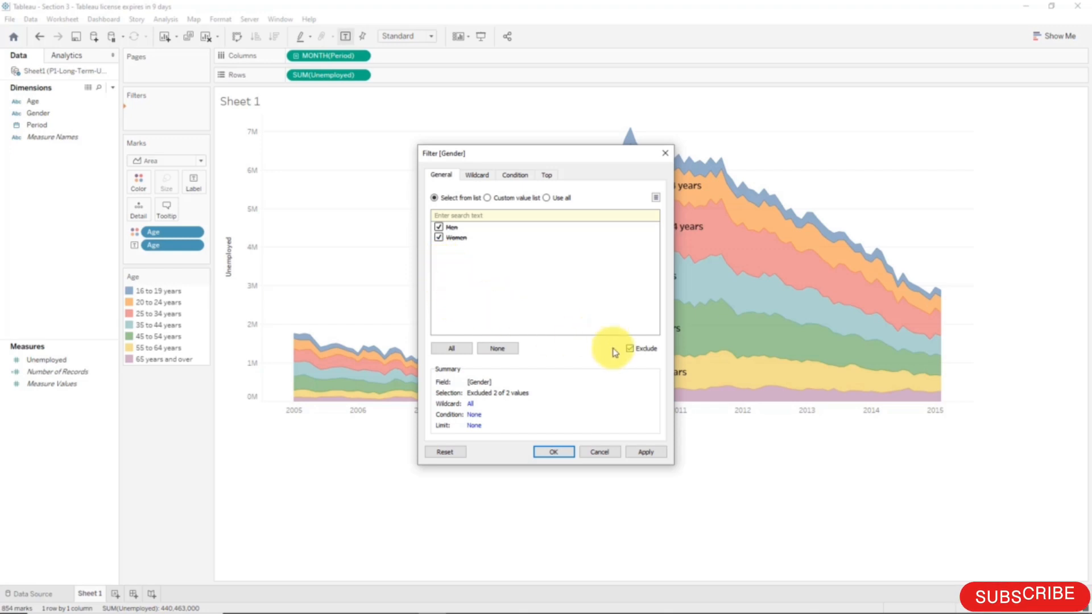
left_click(644, 351)
left_click(462, 349)
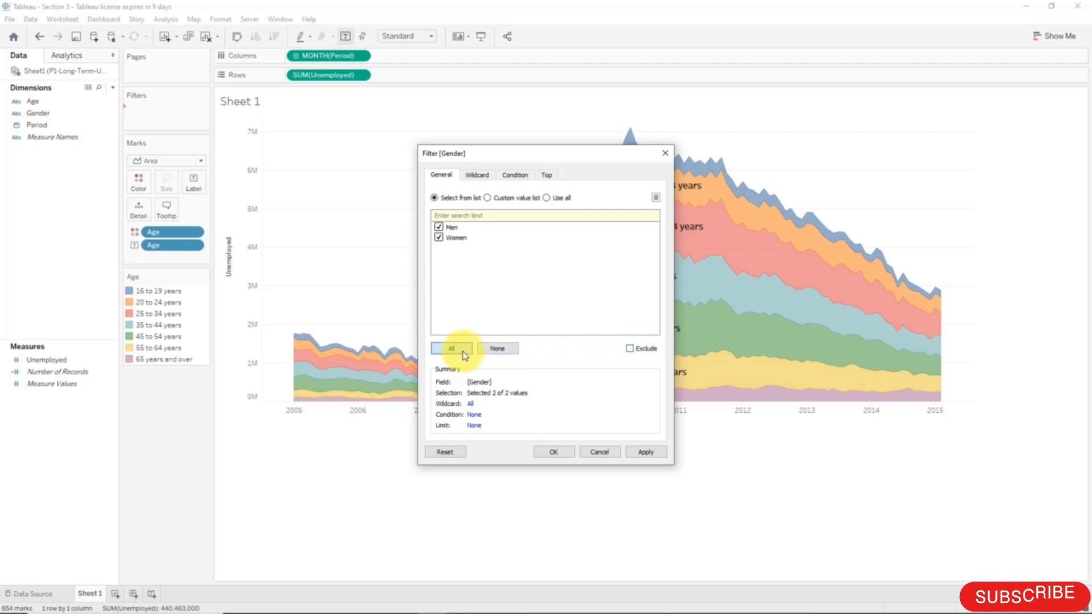
left_click(553, 452)
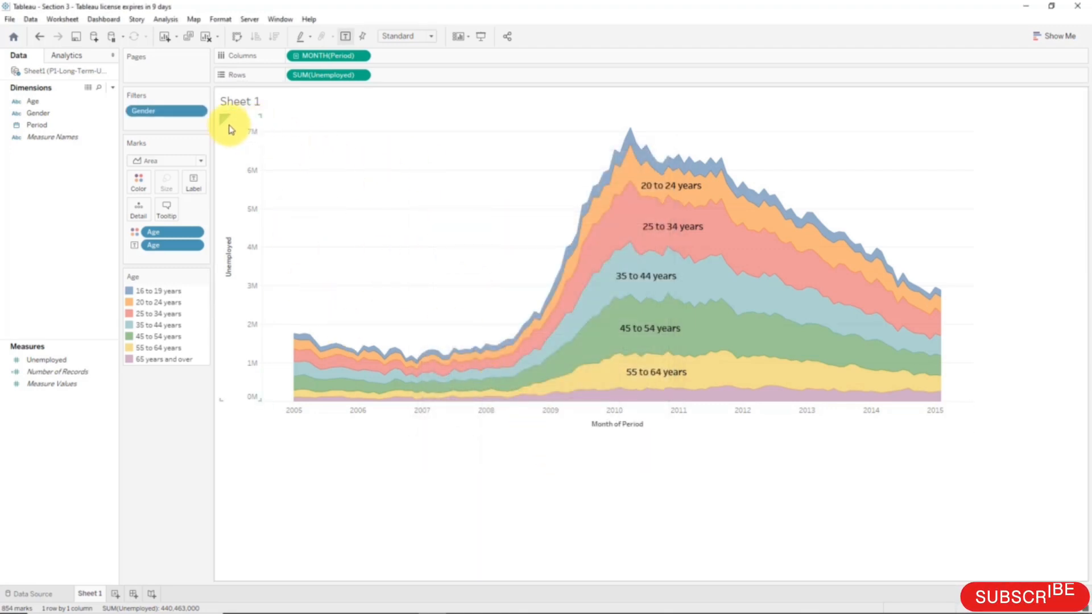
Edit the Gender filter so that only Men is included in the area chart
left_click(199, 112)
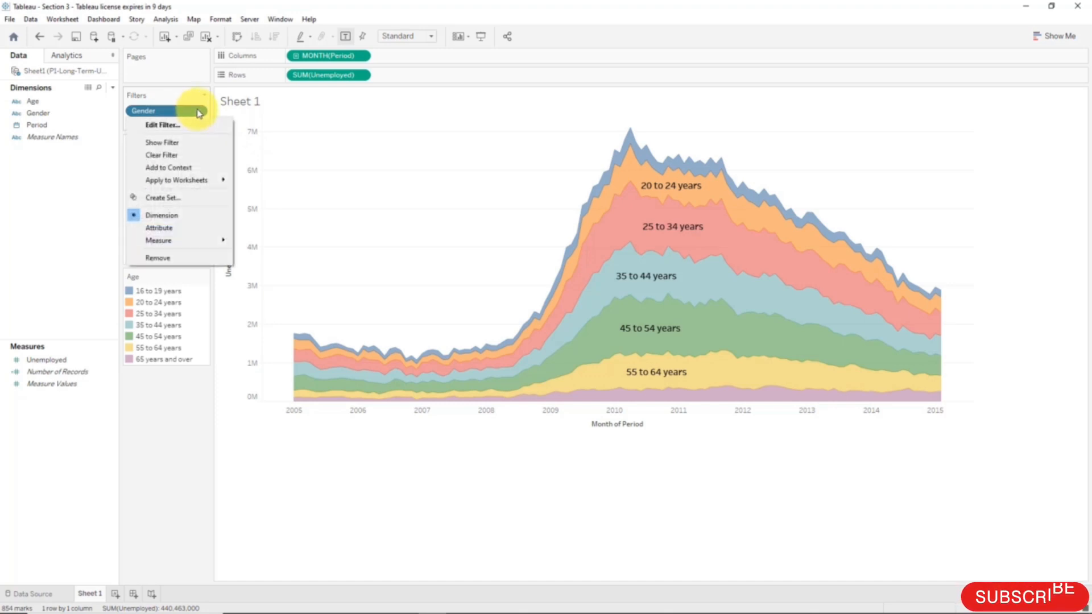
left_click(170, 125)
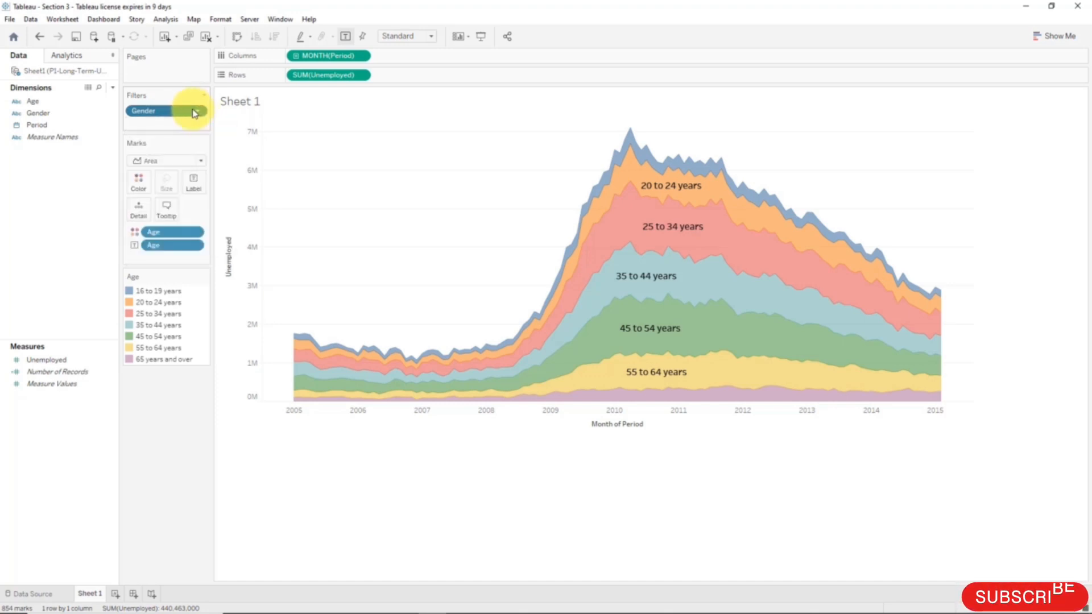
left_click(439, 237)
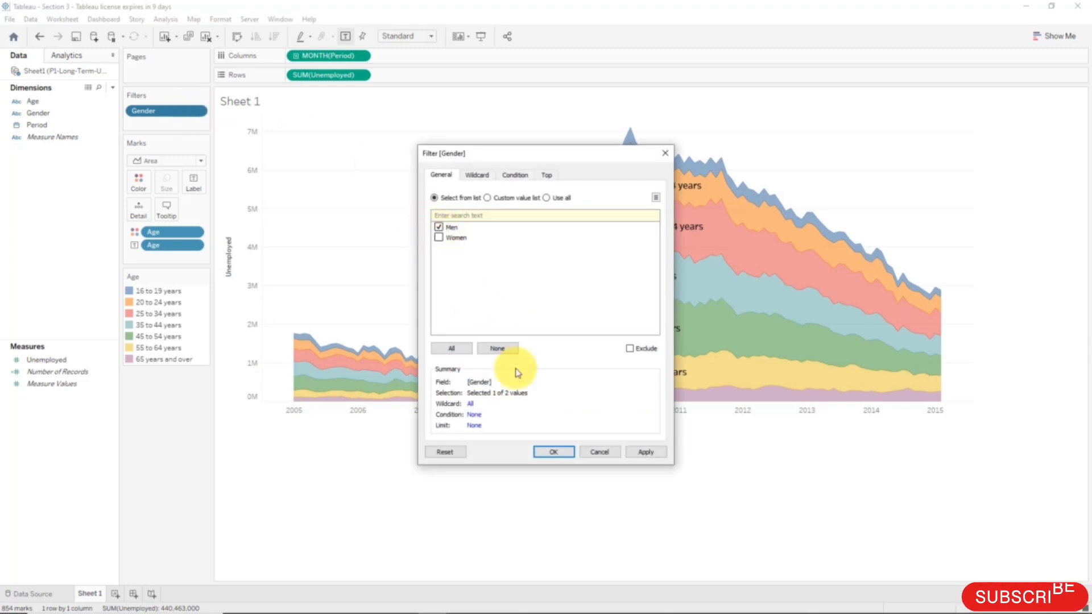
left_click(552, 453)
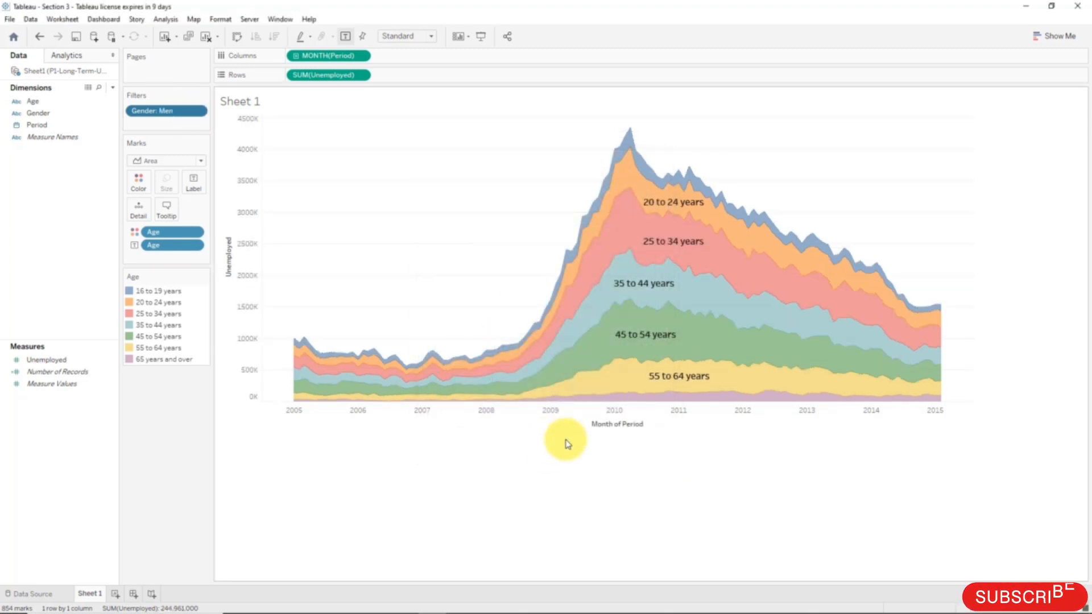
mouse_move(647, 196)
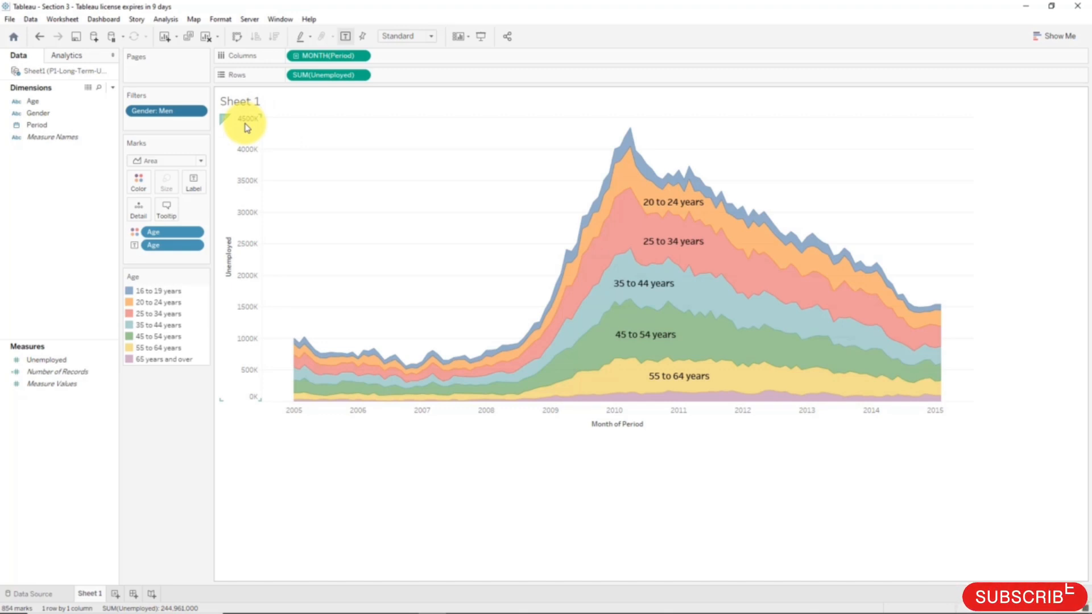
Change the Gender filter to include only Women instead of Men
double_click(183, 111)
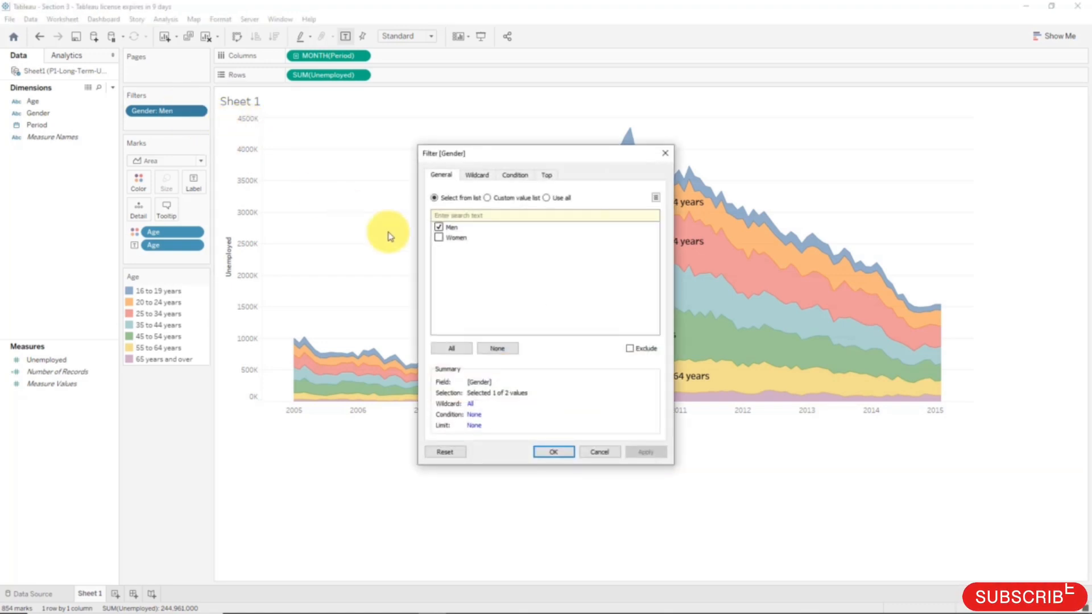
left_click(439, 238)
left_click(439, 227)
left_click(554, 451)
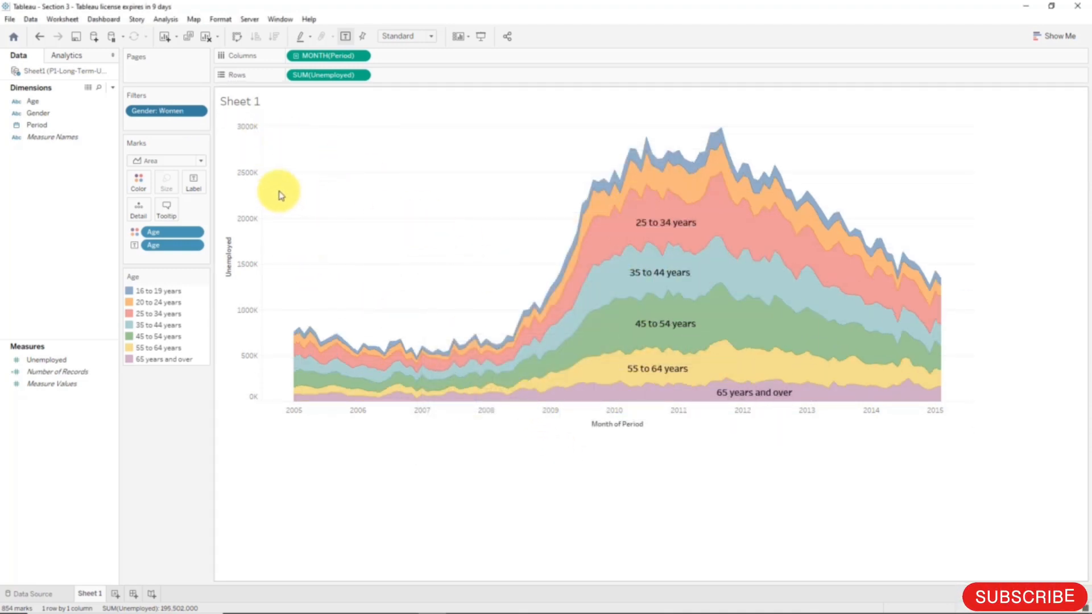
Include Men again in the Gender filter alongside Women
double_click(187, 110)
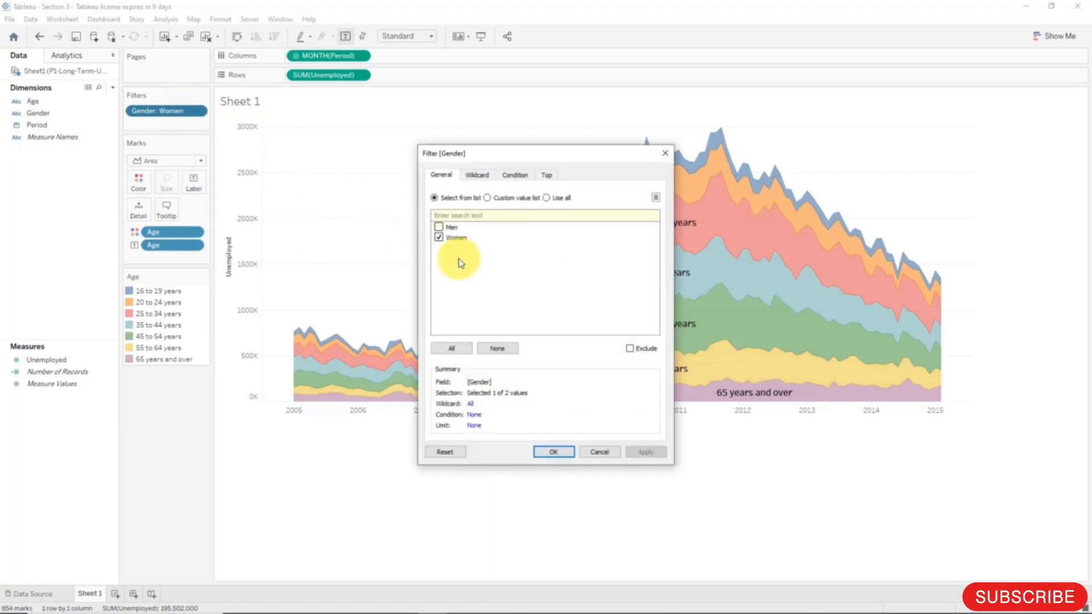
left_click(438, 227)
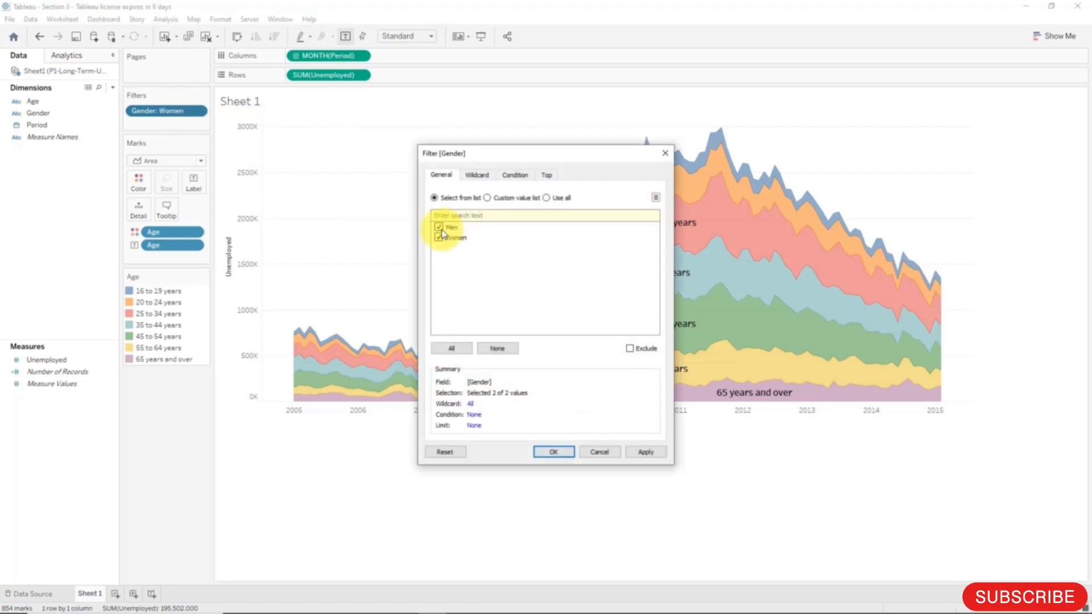
left_click(553, 451)
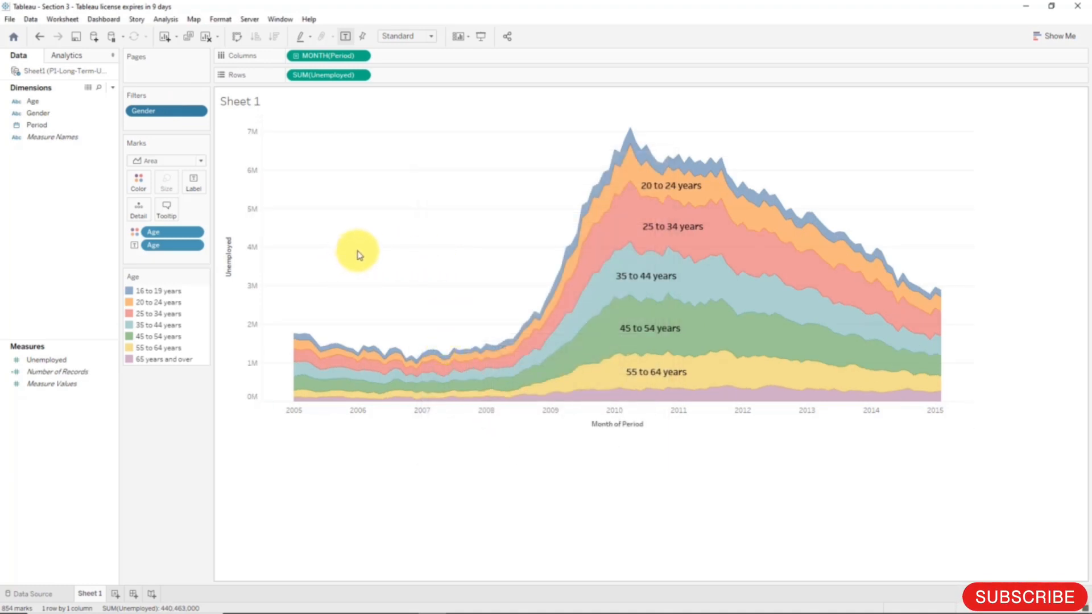
Show the interactive Gender filter card and place it directly below the Age color legend
left_click(197, 113)
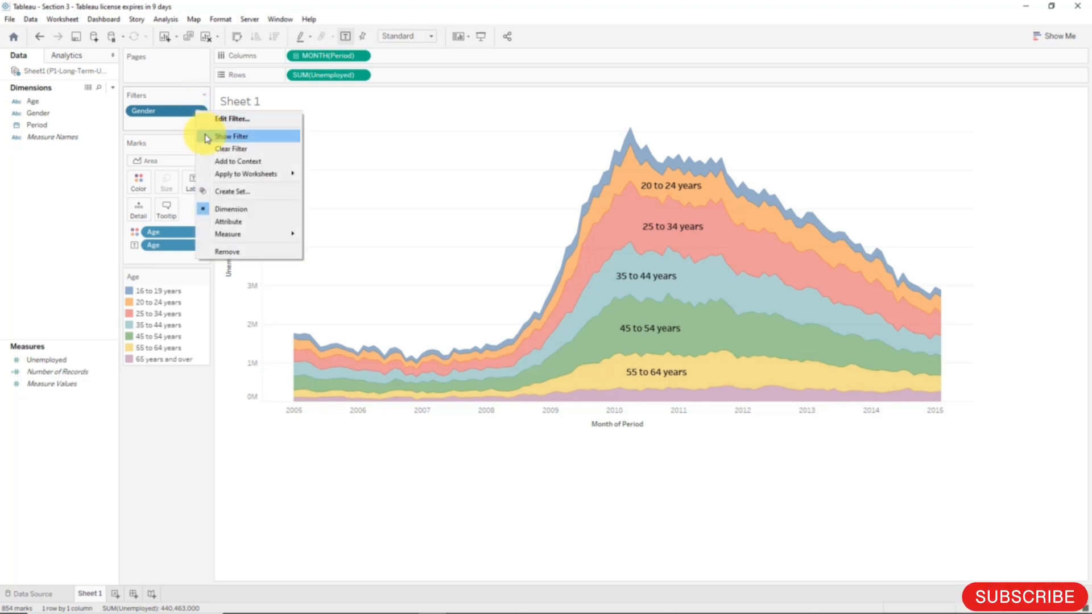
left_click(207, 139)
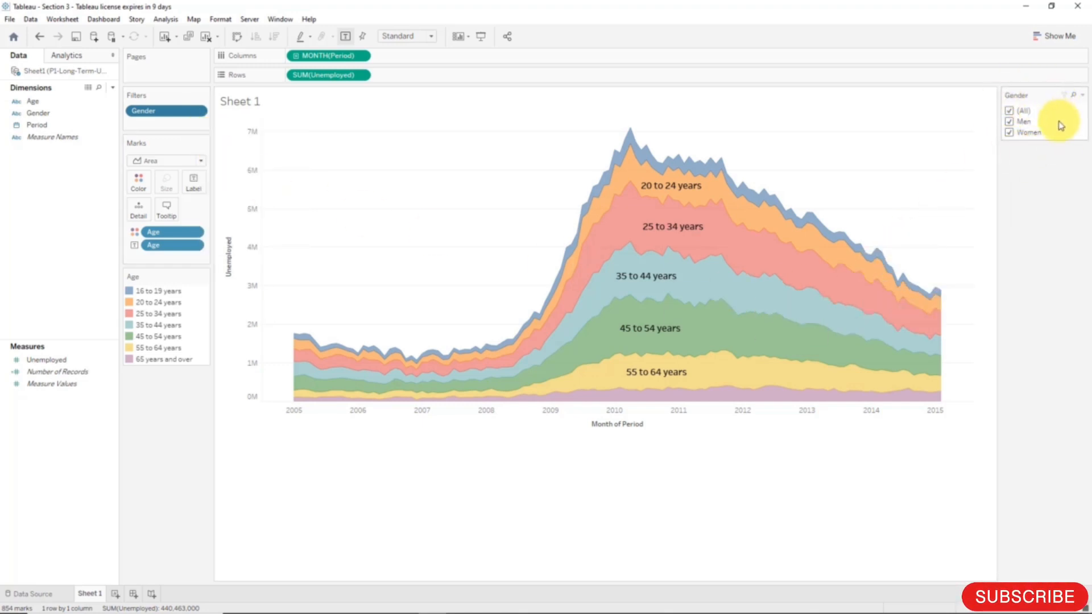
left_click(1048, 91)
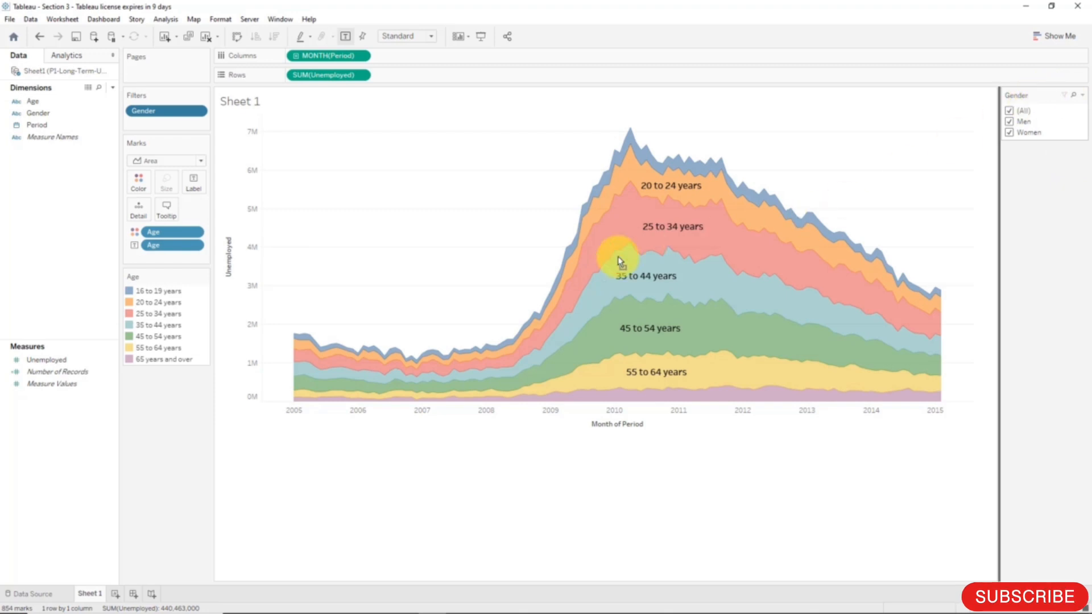
left_click_drag(215, 386, 195, 397)
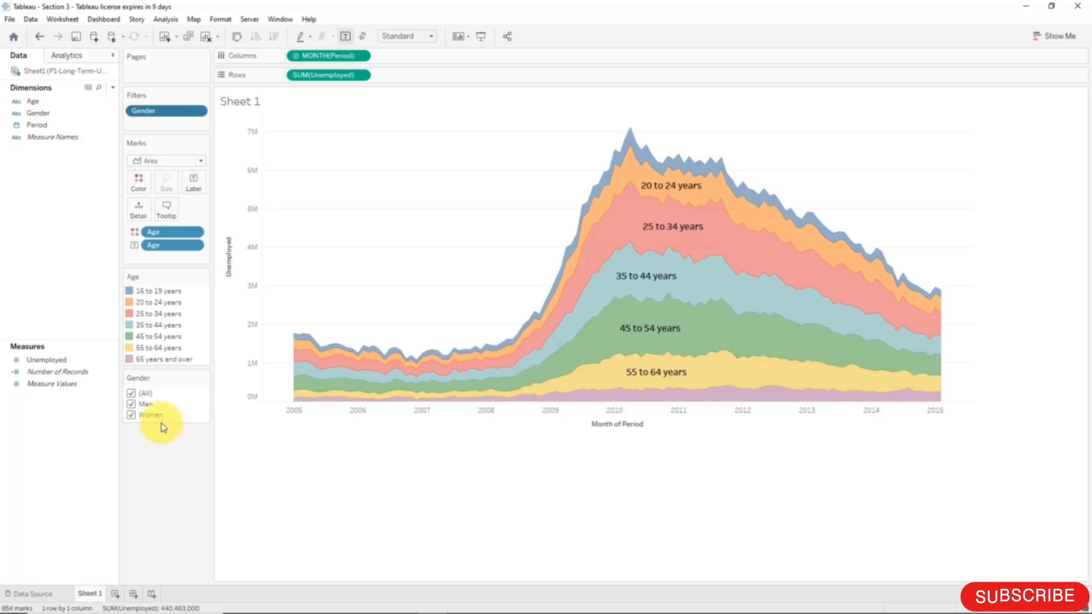
Try the Gender filter card by showing only Women, only Men, and both together
left_click(131, 393)
left_click(132, 413)
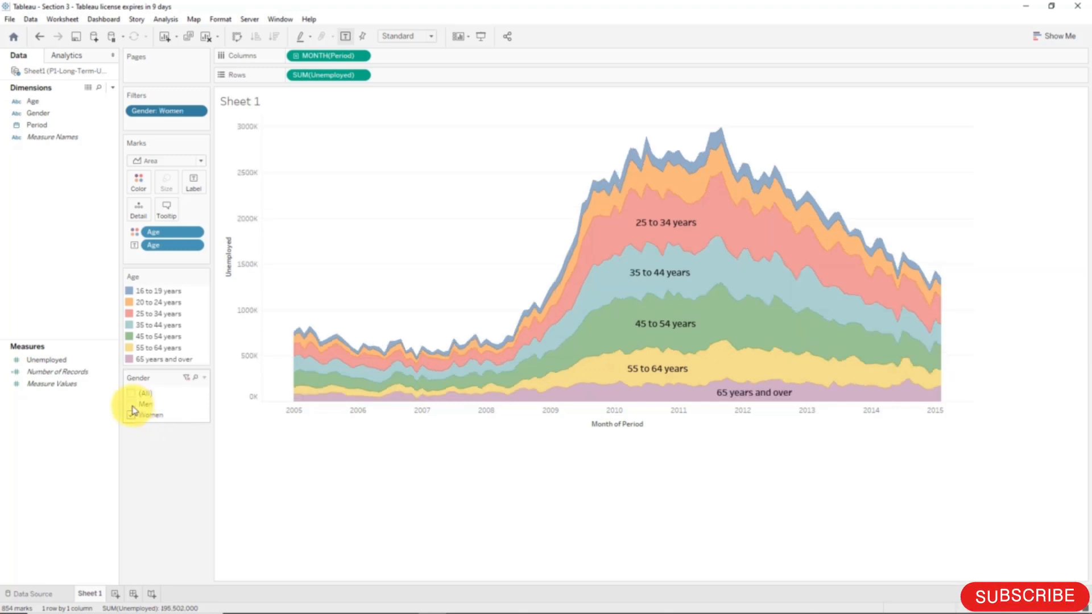
left_click(132, 415)
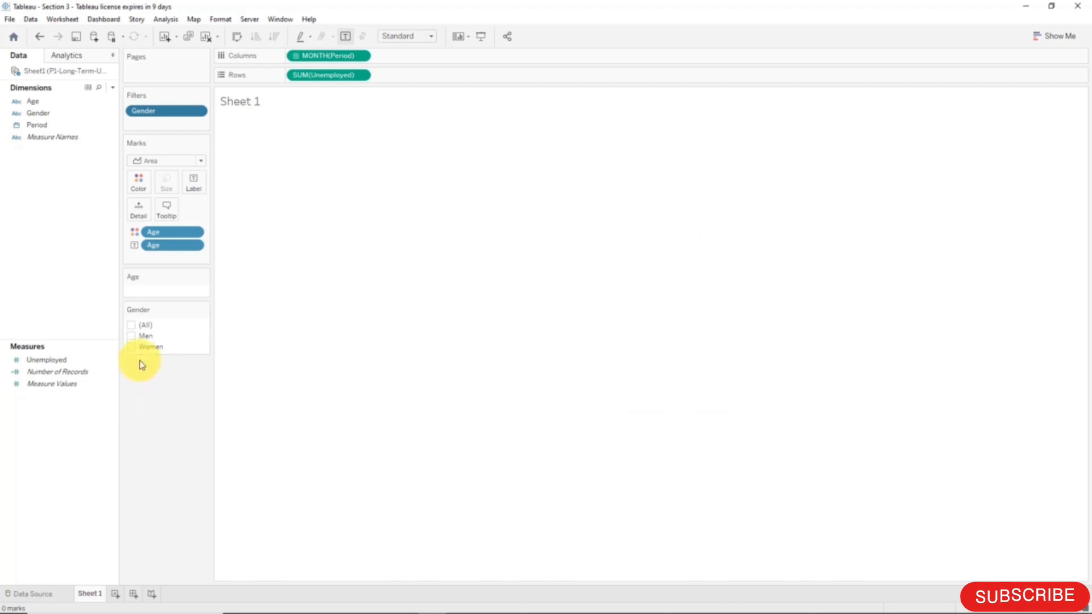
left_click(143, 337)
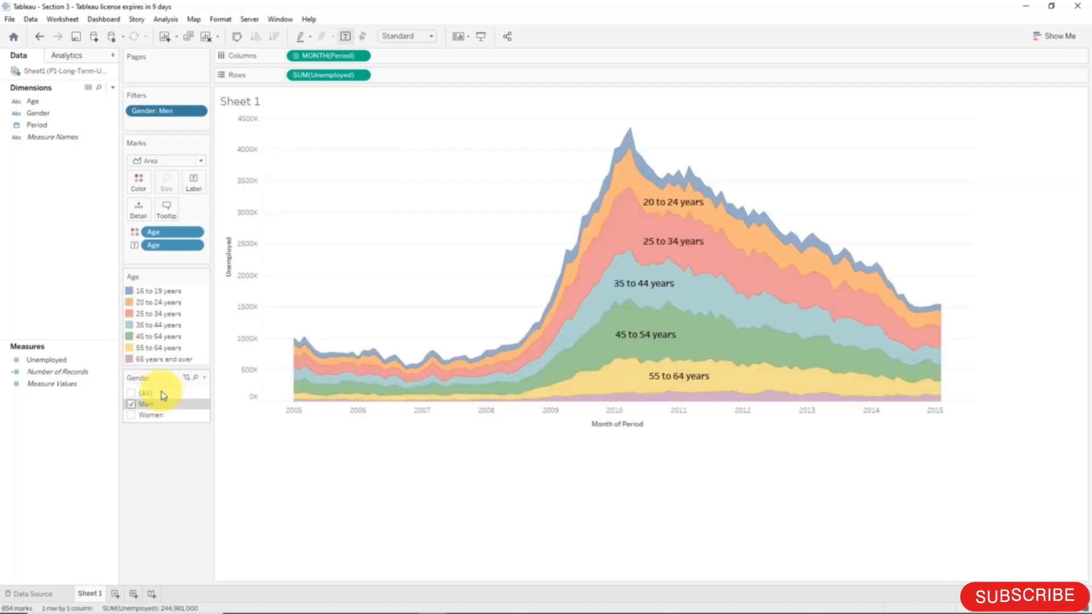
left_click(132, 415)
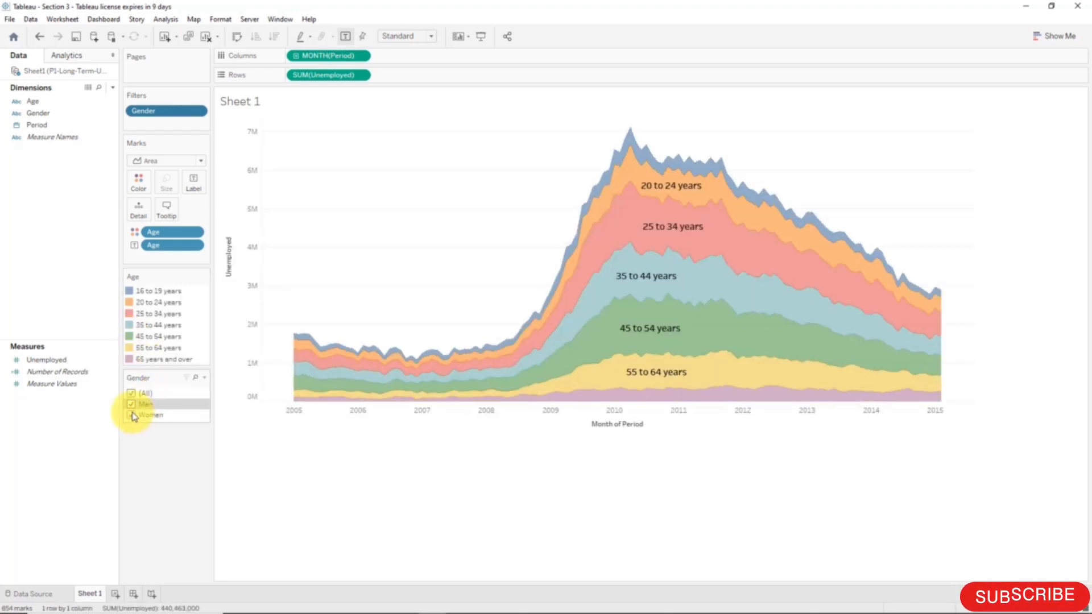
Deselect Women and Men in the Gender filter card, and reselect all values
left_click(132, 414)
left_click(132, 405)
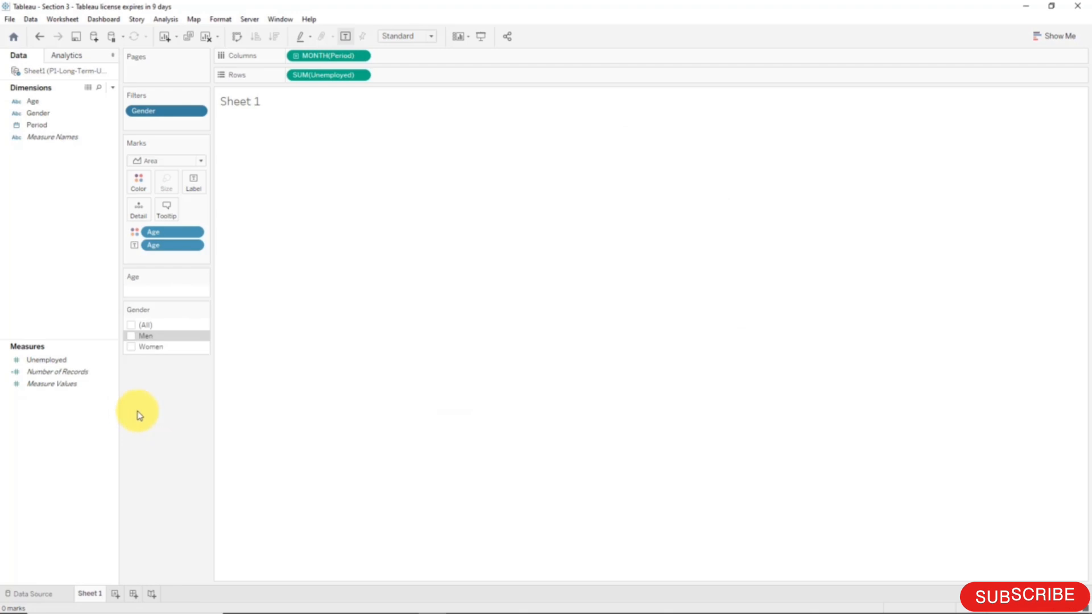
left_click(132, 325)
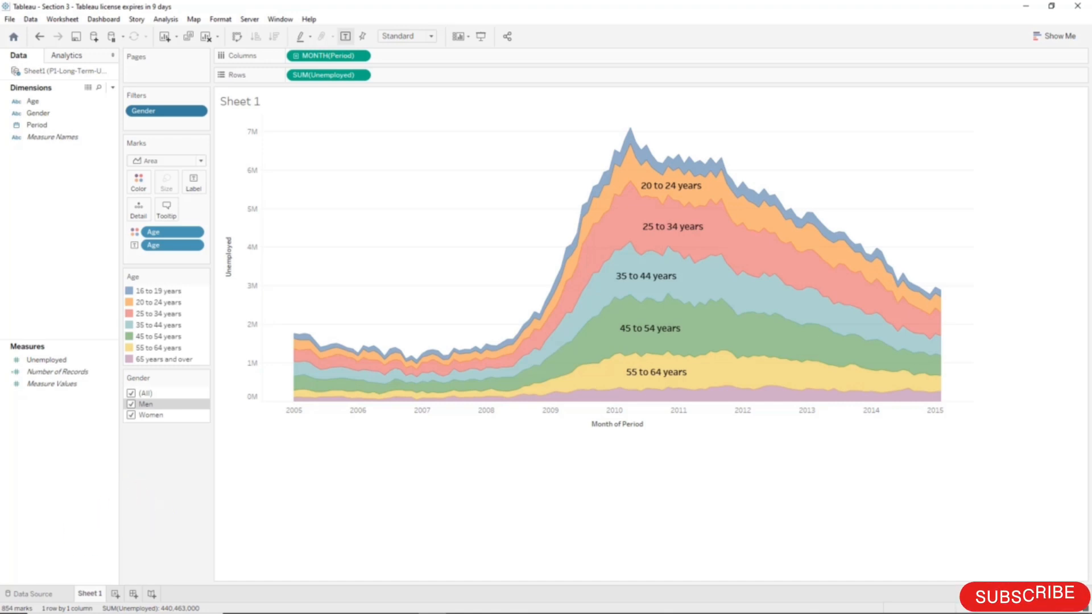
left_click(54, 613)
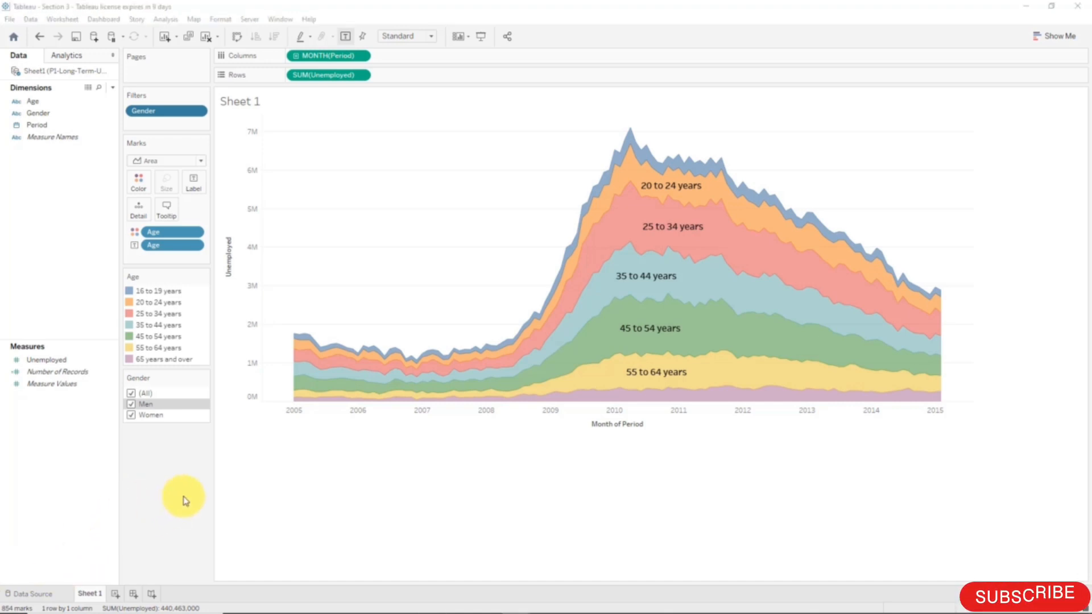
left_click(203, 376)
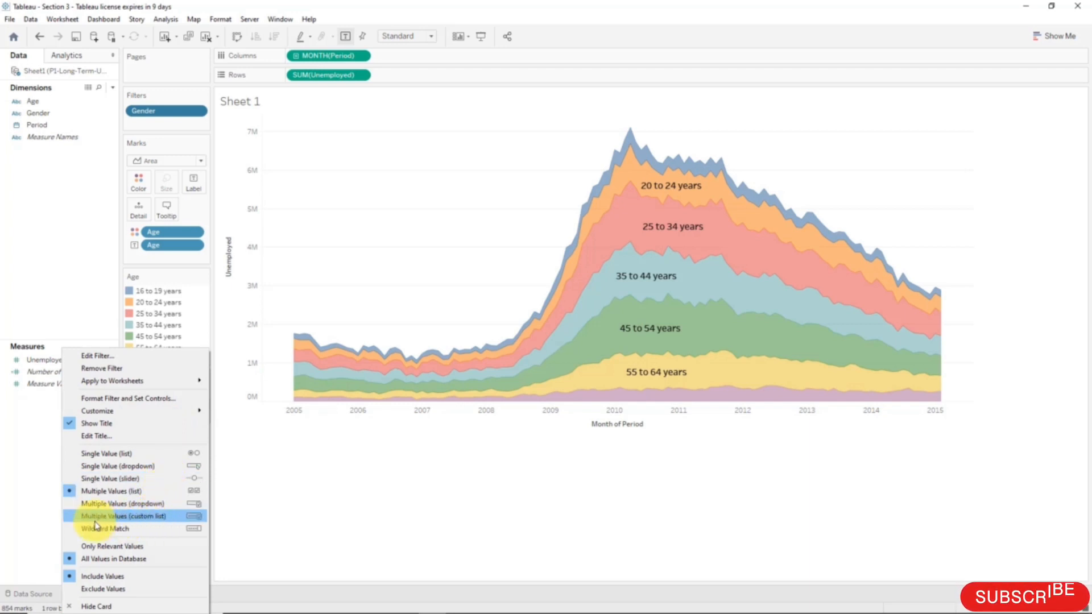
left_click(239, 505)
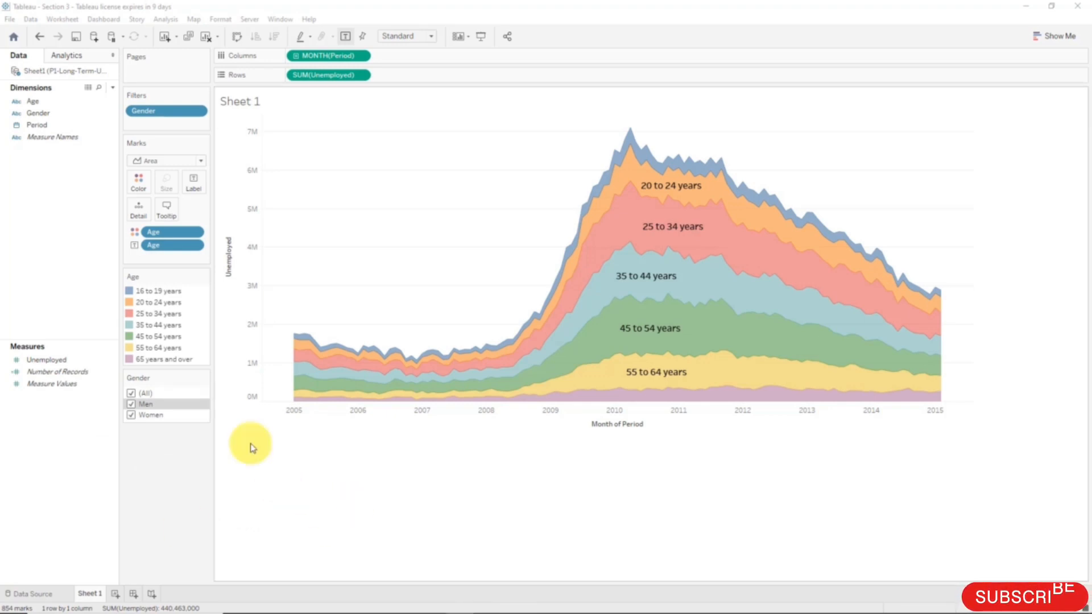
Move the Gender filter card to the opposite side of the chart from the Age legend and widen its area
left_click_drag(169, 376, 1077, 134)
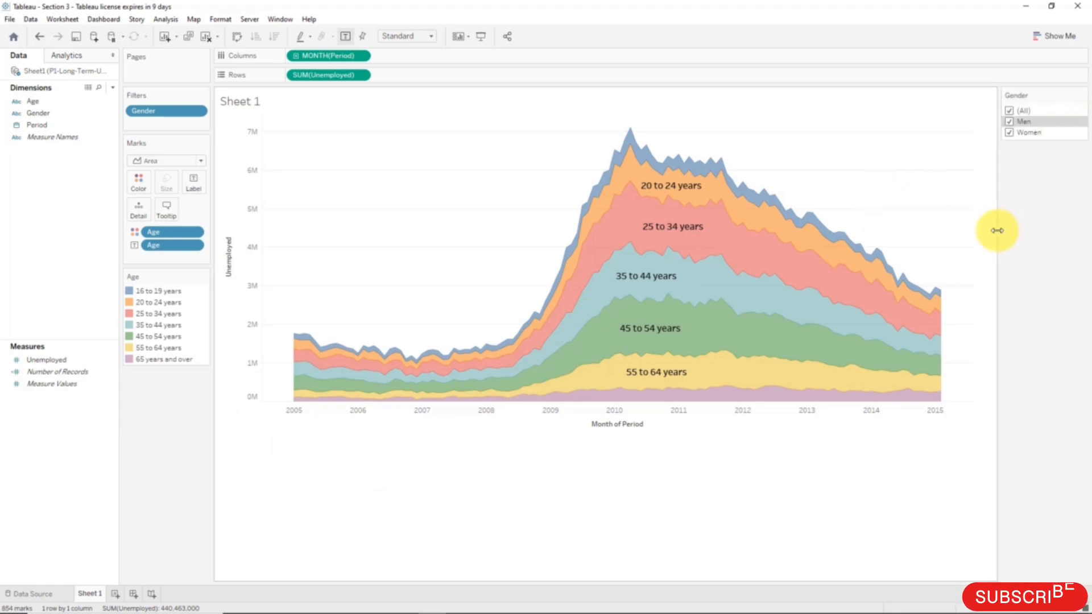
left_click_drag(998, 229, 943, 229)
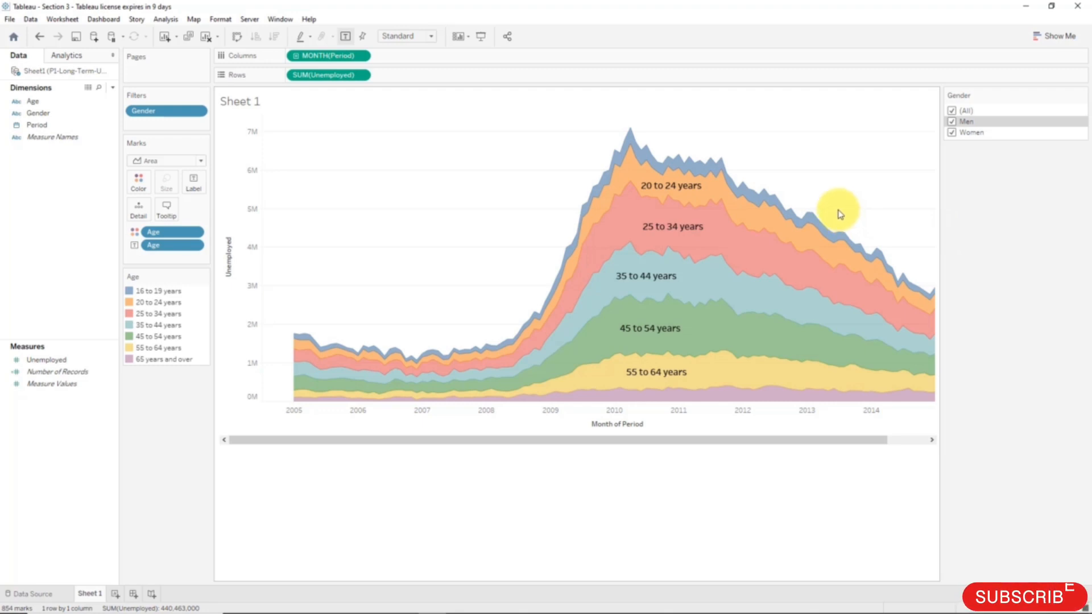
Add Age as a filter with all age groups selected, and show its interactive filter card
left_click(64, 114)
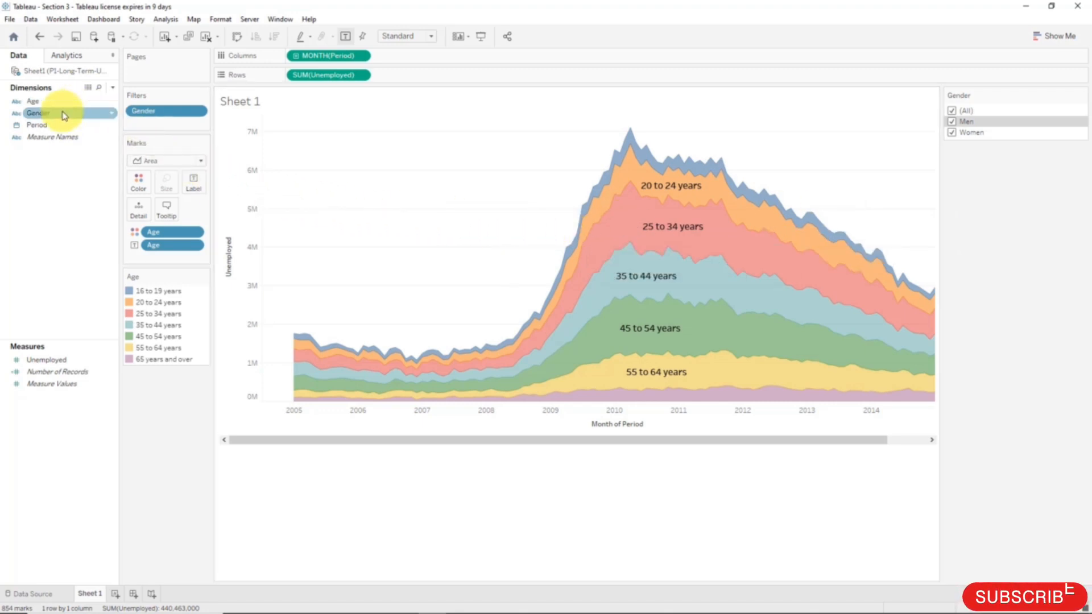
left_click(55, 103)
left_click_drag(55, 105, 154, 129)
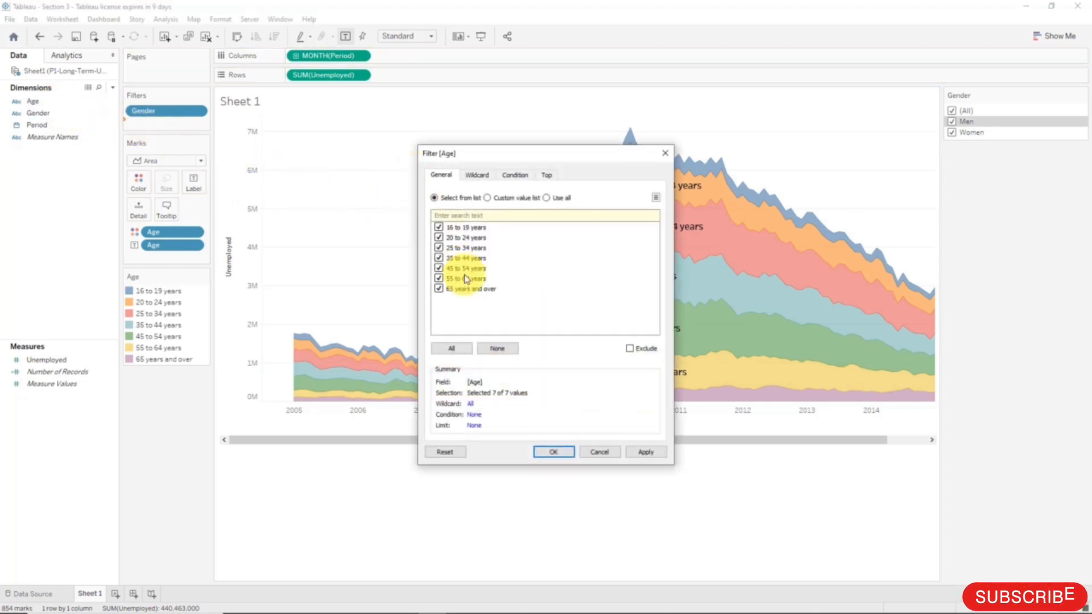
left_click(453, 348)
left_click(551, 452)
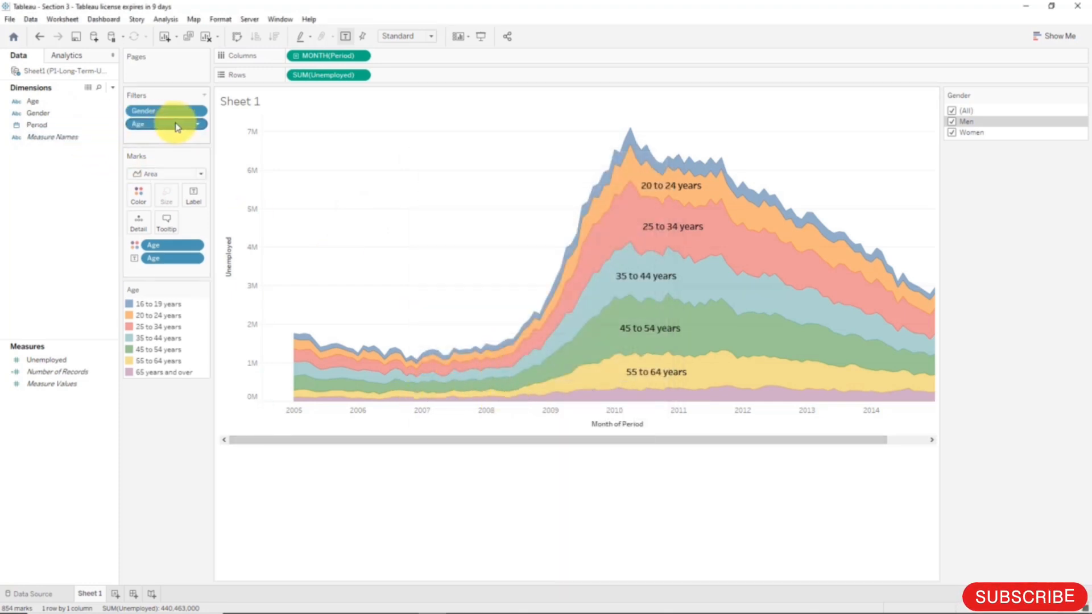
left_click(196, 124)
left_click(174, 155)
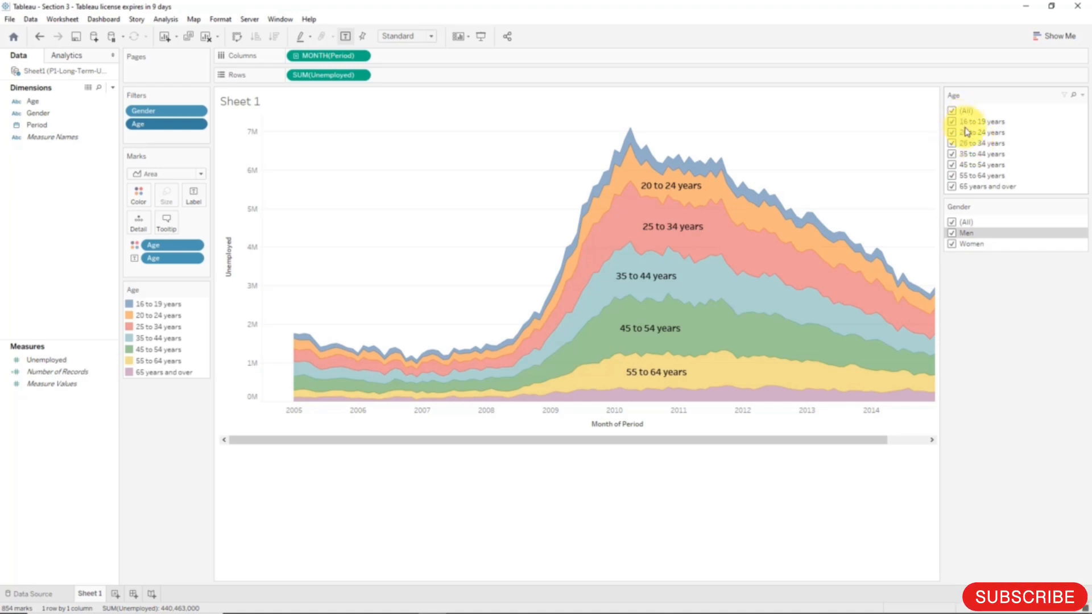
Try the Age filter card by excluding 25 to 34 years and 20 to 24 years, and reselect all age groups
left_click(952, 144)
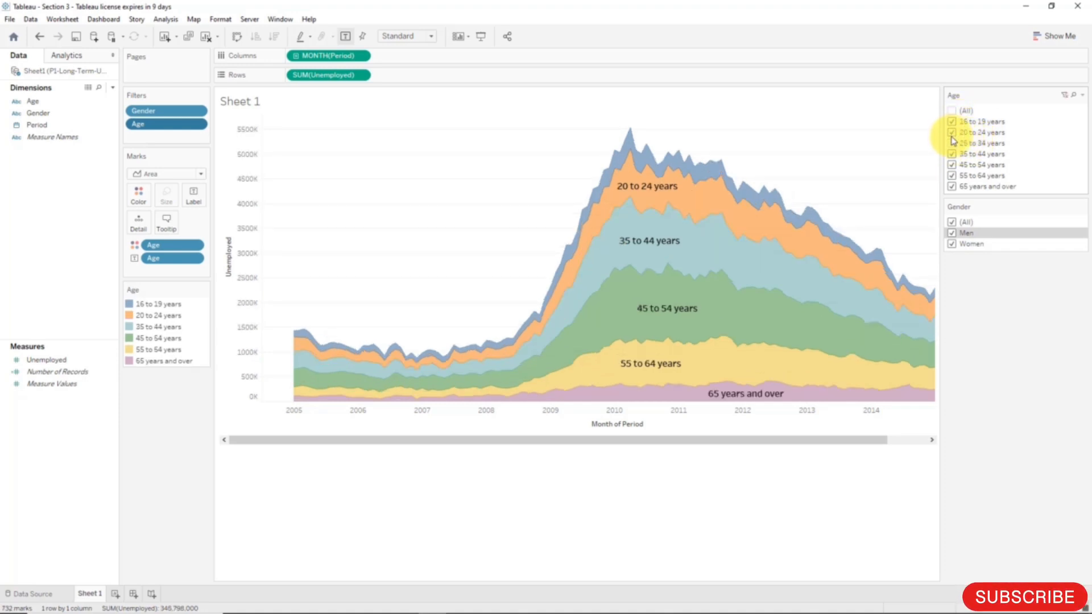
left_click(953, 132)
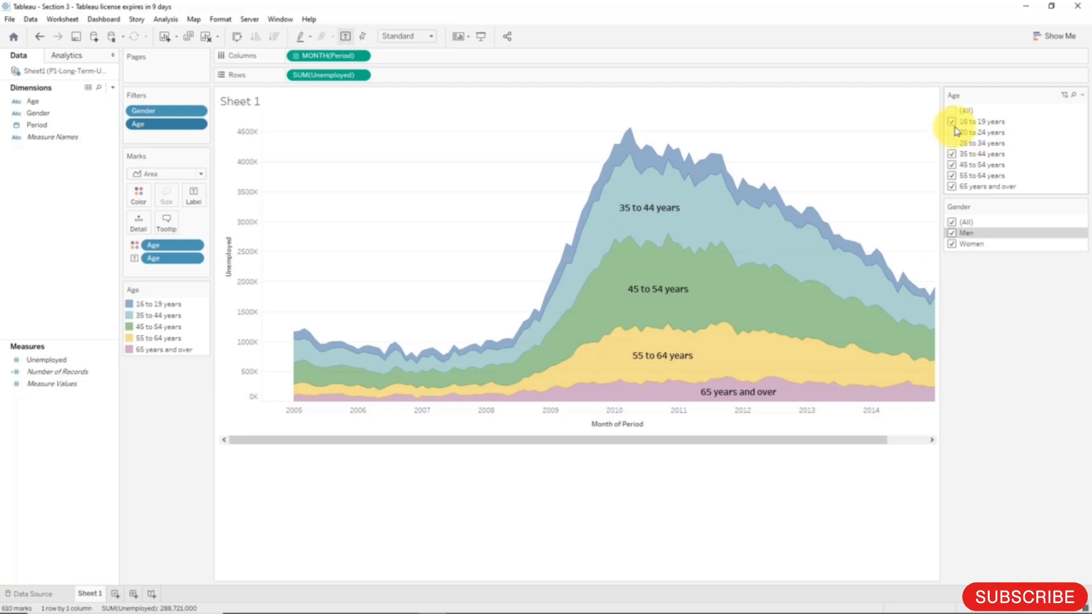
left_click(952, 121)
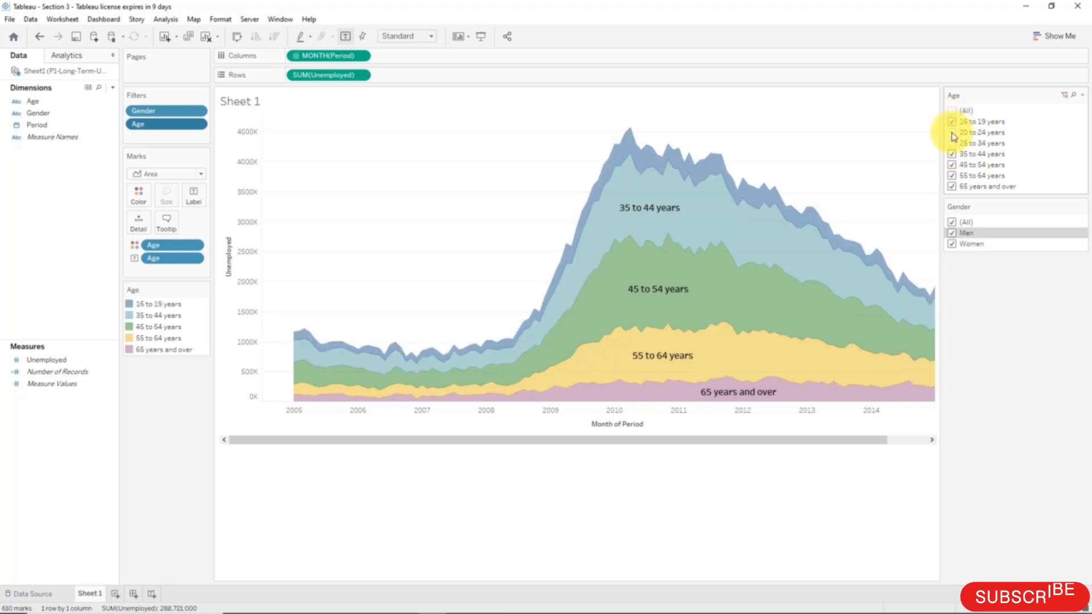
left_click(953, 134)
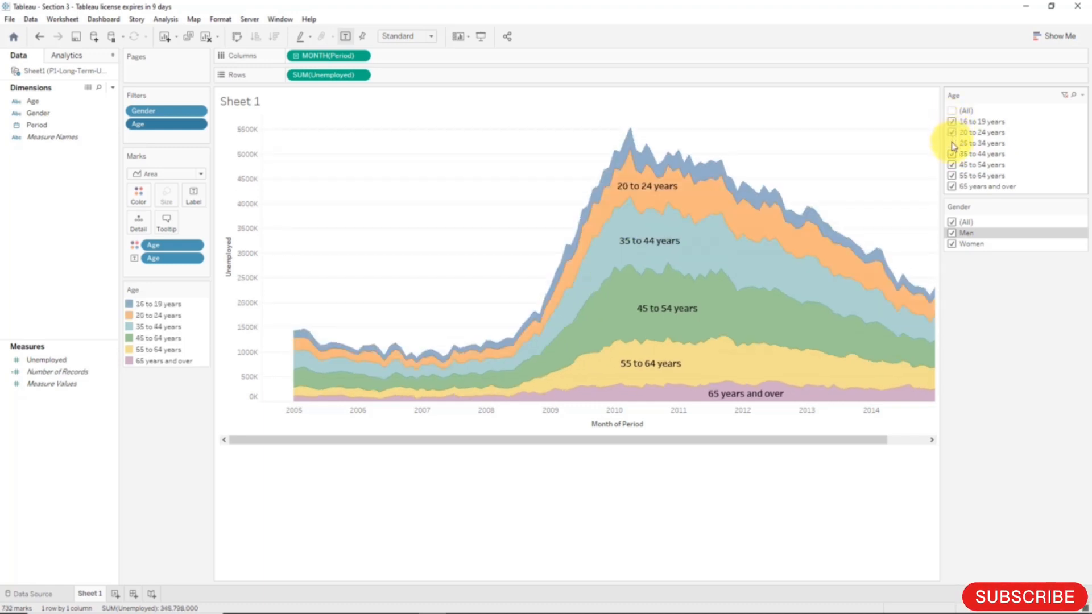
left_click(953, 143)
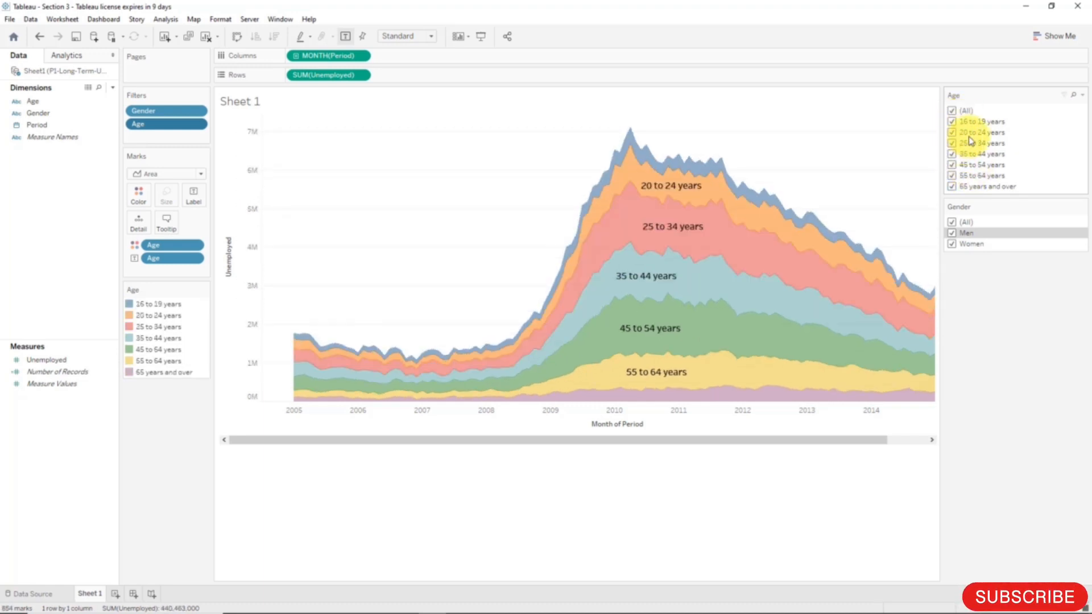
left_click(953, 154)
left_click(952, 153)
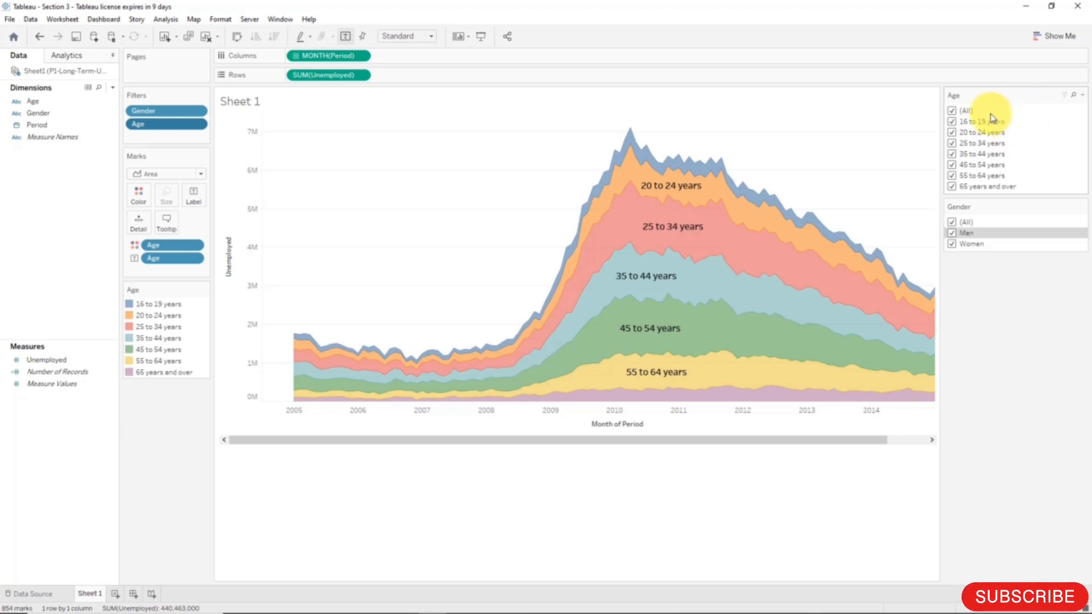
Exclude the 20 to 24, 25 to 34 and 35 to 44 years groups with the Age filter, and include all three again
left_click(952, 133)
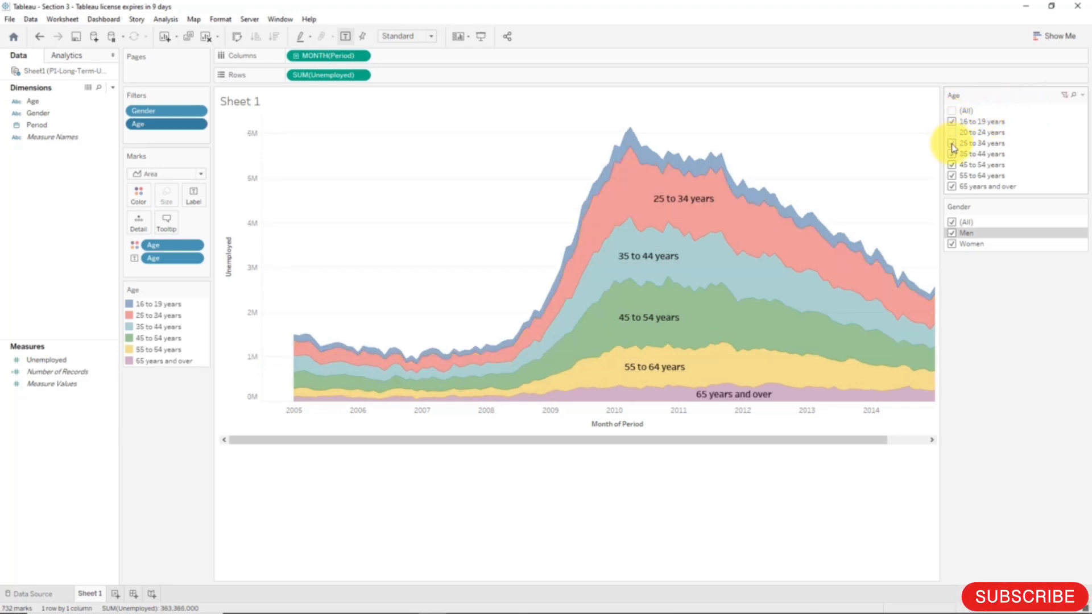
left_click(951, 143)
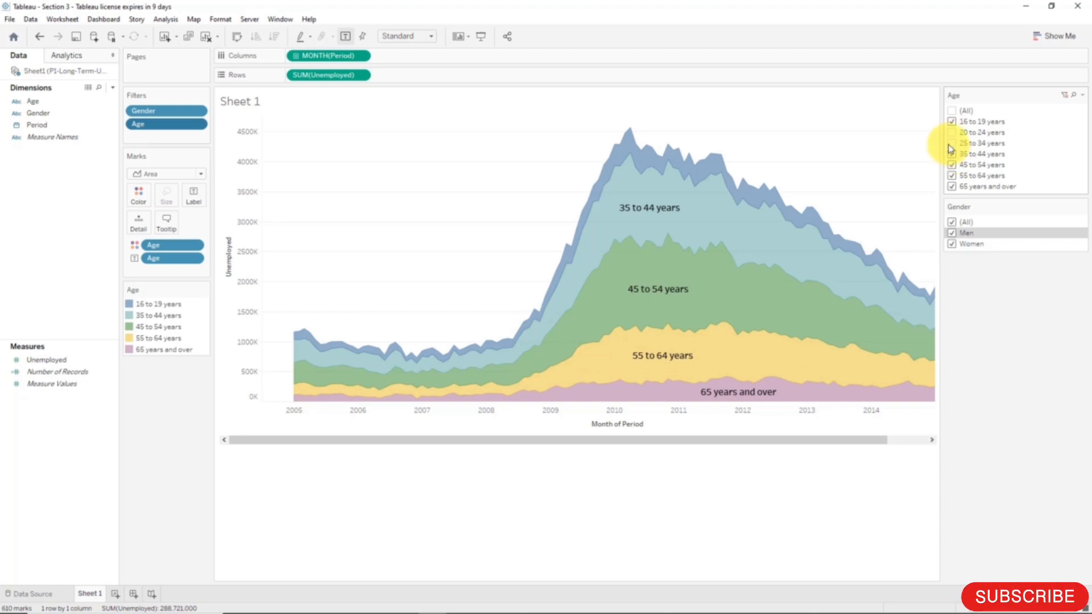
left_click(951, 155)
left_click(952, 133)
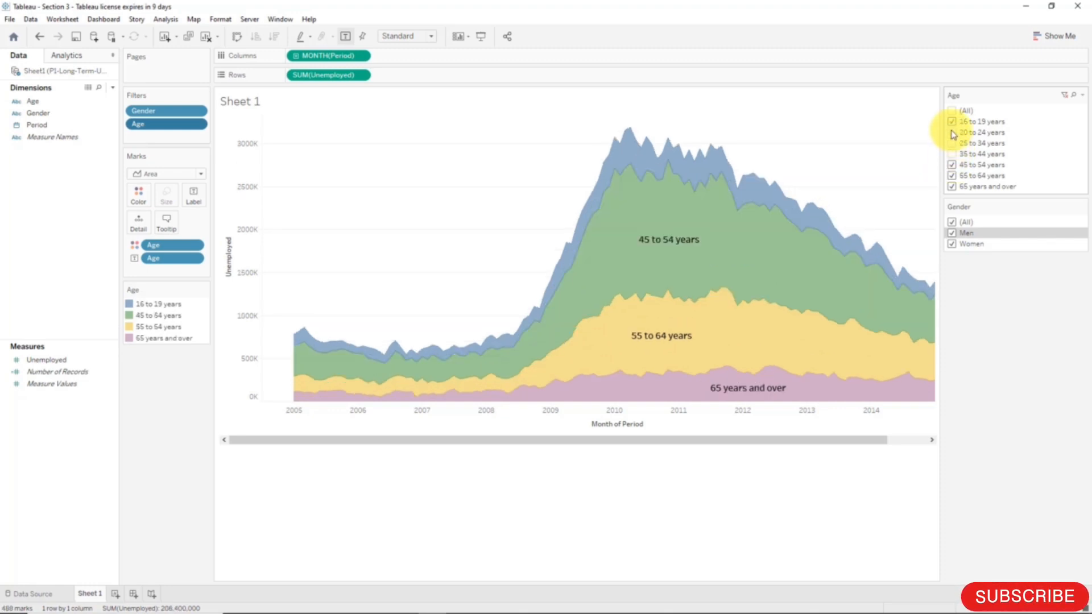
left_click(952, 143)
left_click(952, 154)
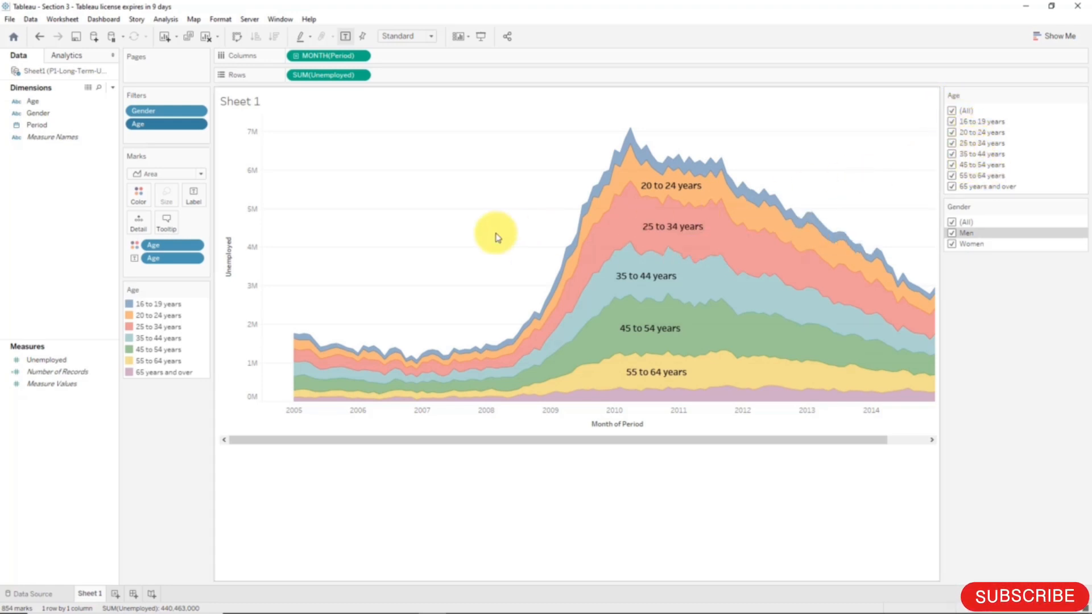
Highlight the 20 to 24 years area using the Age color legend, and clear the highlight
left_click(160, 316)
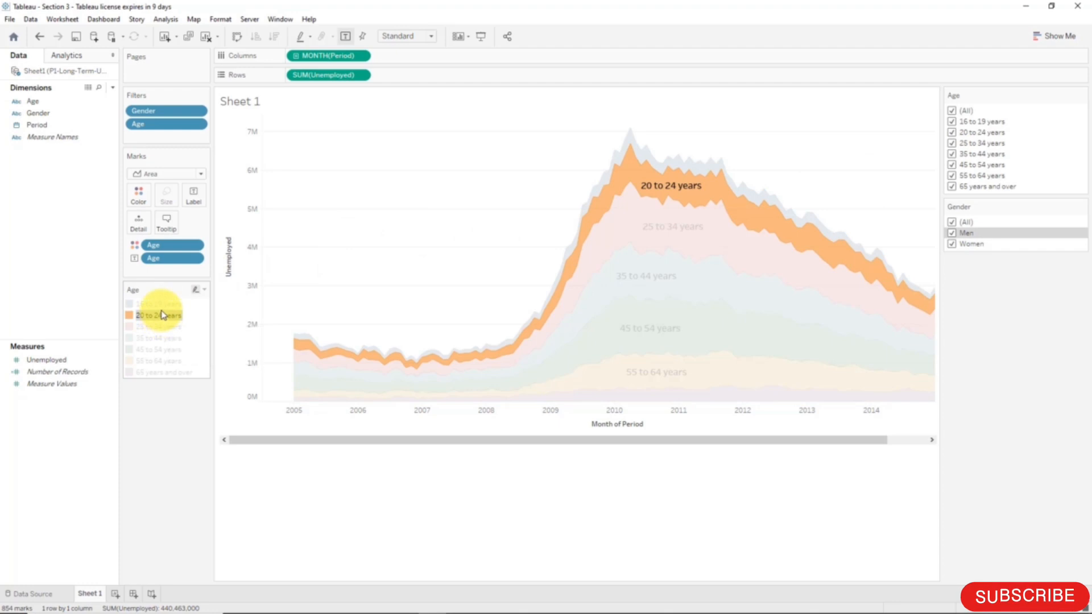
left_click(159, 319)
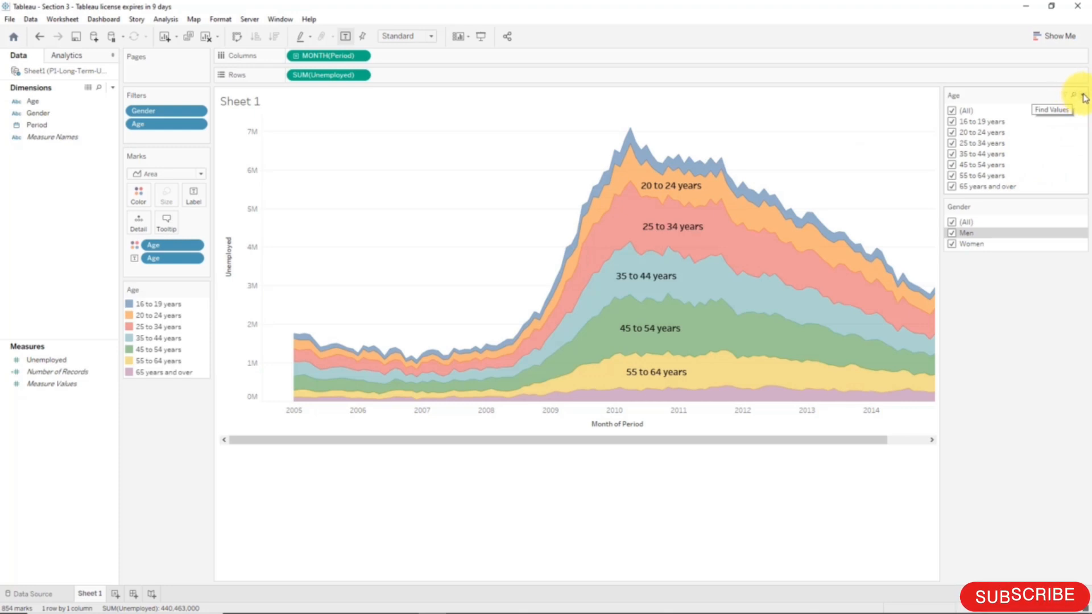
Change the Age filter card to Single Value (list), and try individual groups from 16 to 19 up to 35 to 44 years before selecting All
left_click(1083, 95)
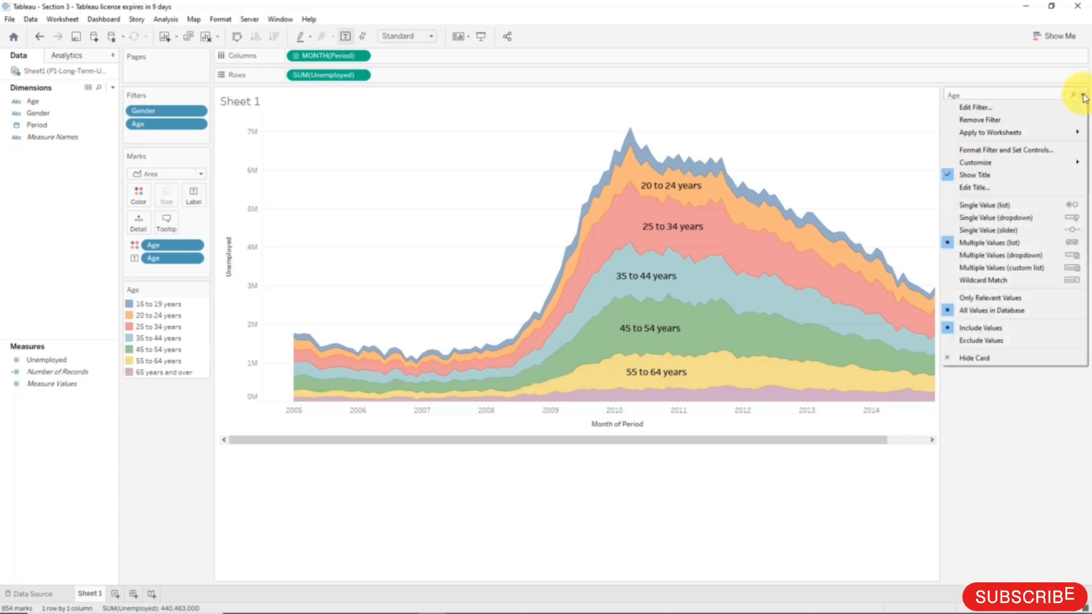
left_click(1019, 204)
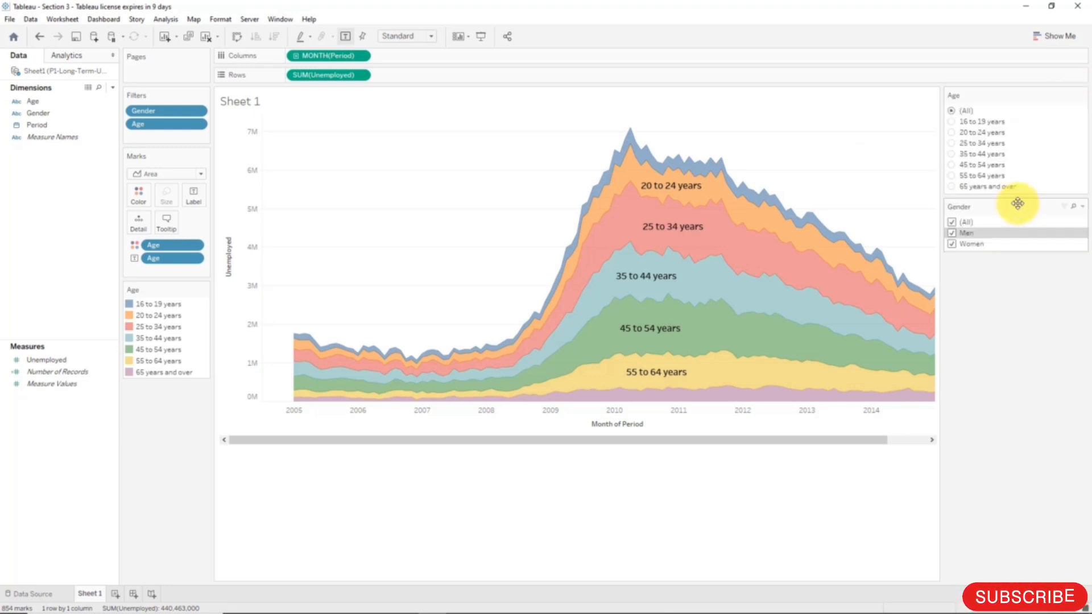
left_click(952, 124)
left_click(953, 132)
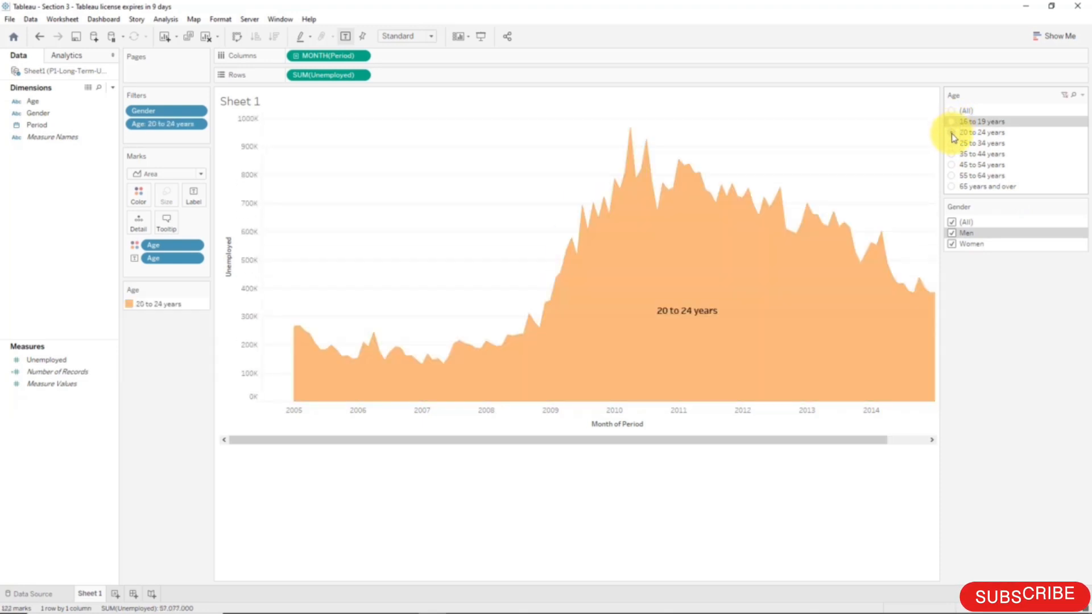
left_click(954, 144)
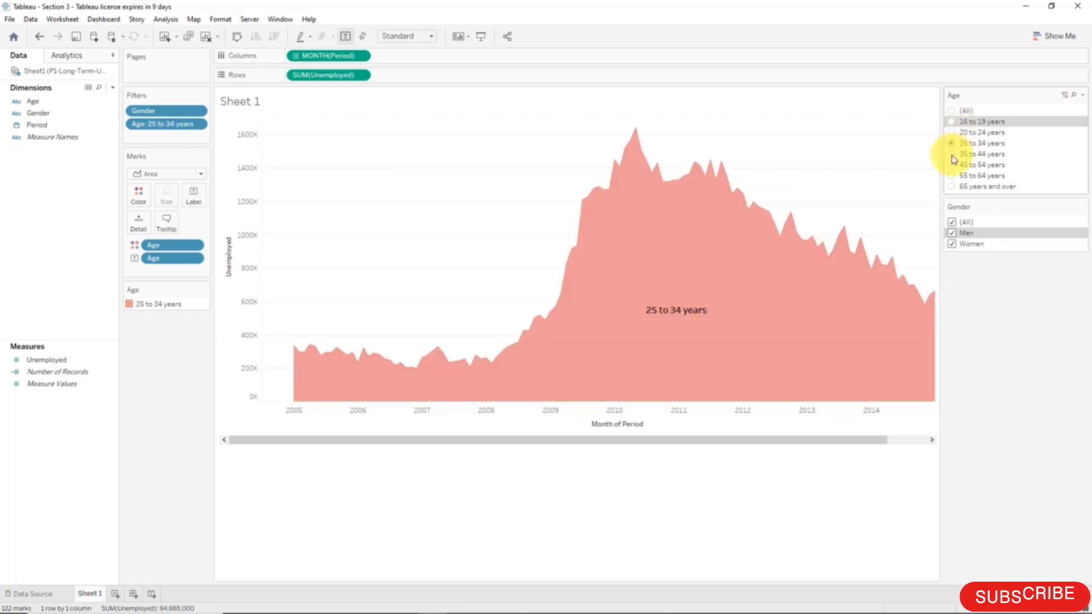
left_click(952, 154)
left_click(951, 111)
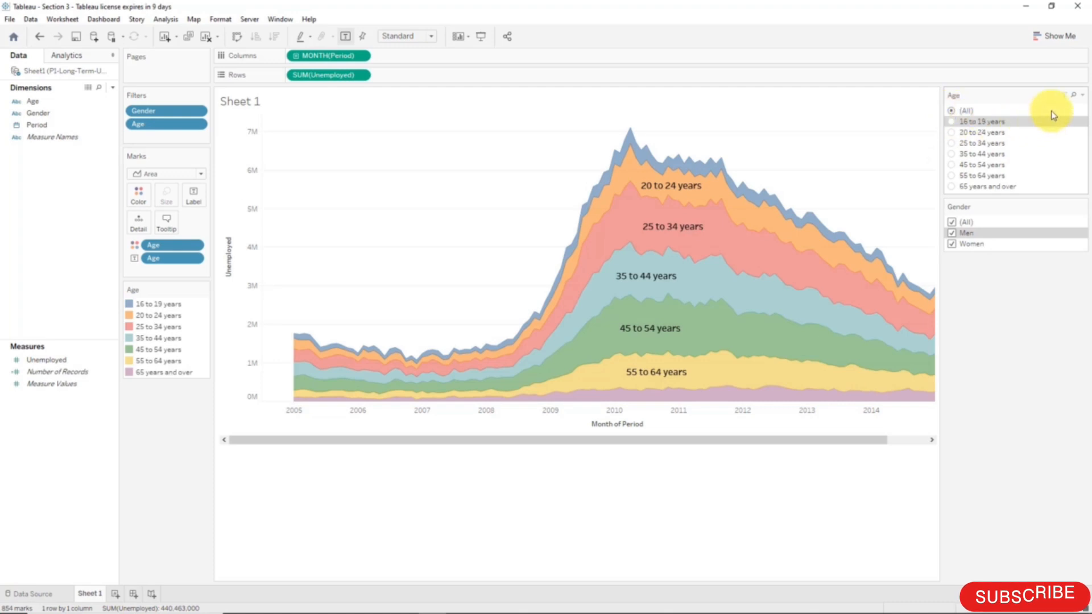
Hide the "All" value on the Age filter card, and switch between 16 to 19 years and 20 to 24 years, ending on 16 to 19
left_click(1083, 94)
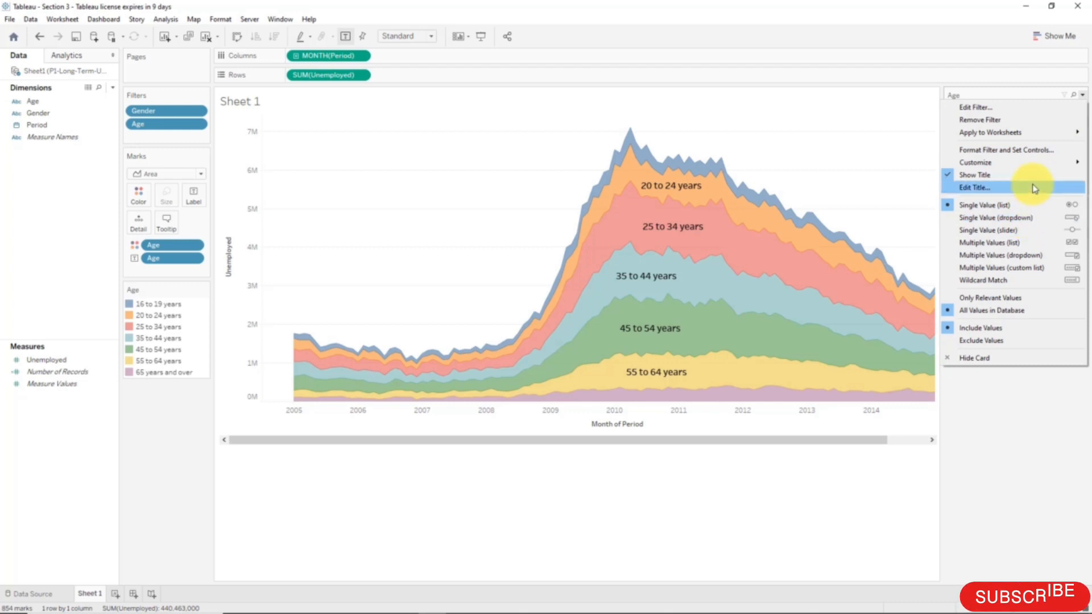
mouse_move(1024, 162)
left_click(924, 164)
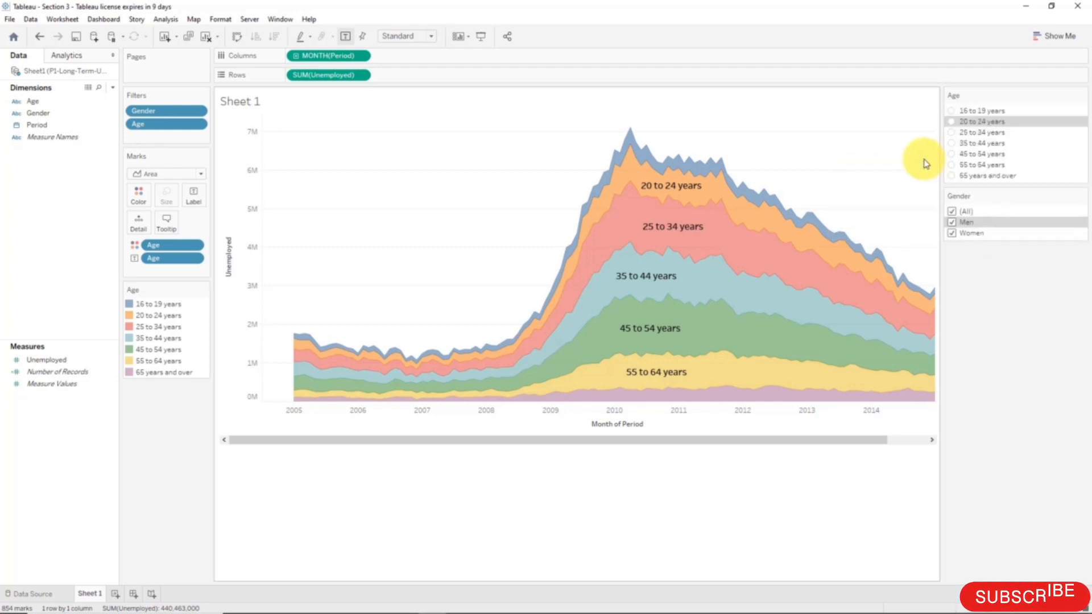
left_click(961, 112)
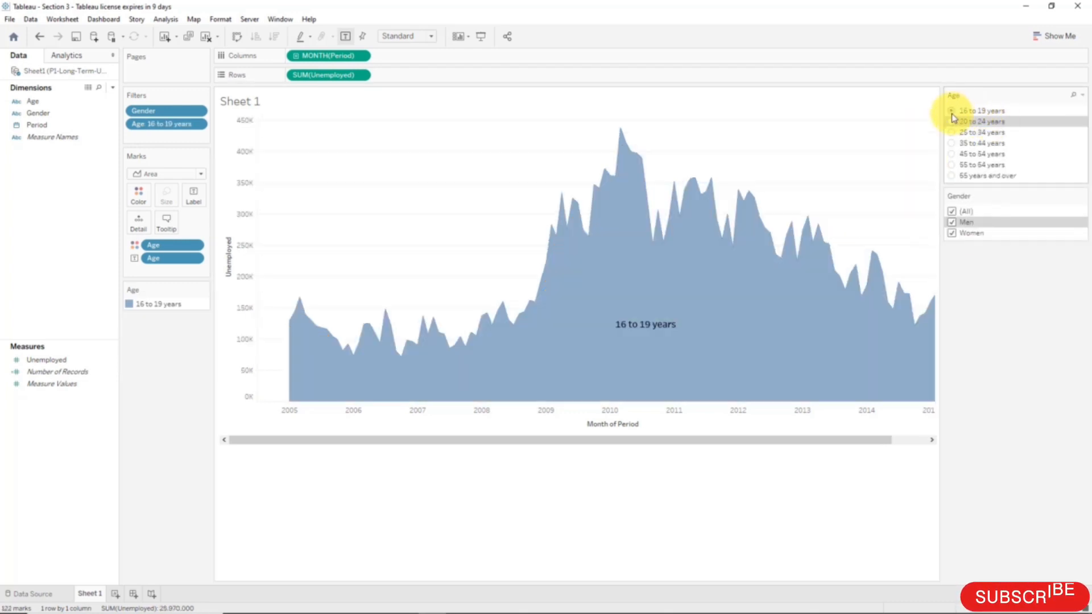
left_click(952, 121)
left_click(955, 112)
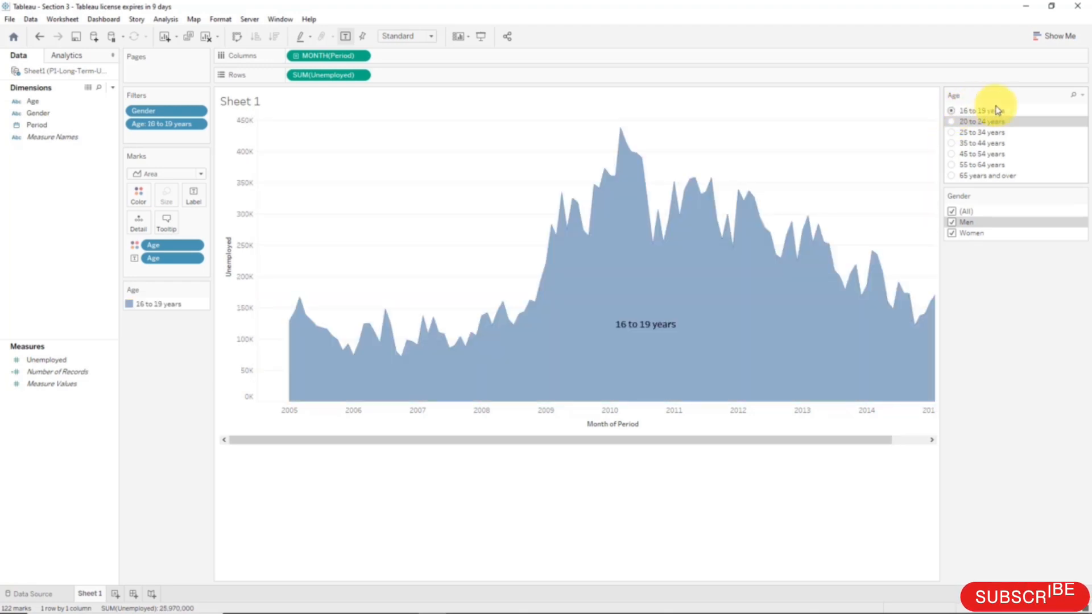
Show the "All" value on the Age filter card again and select it
left_click(1083, 95)
mouse_move(1010, 163)
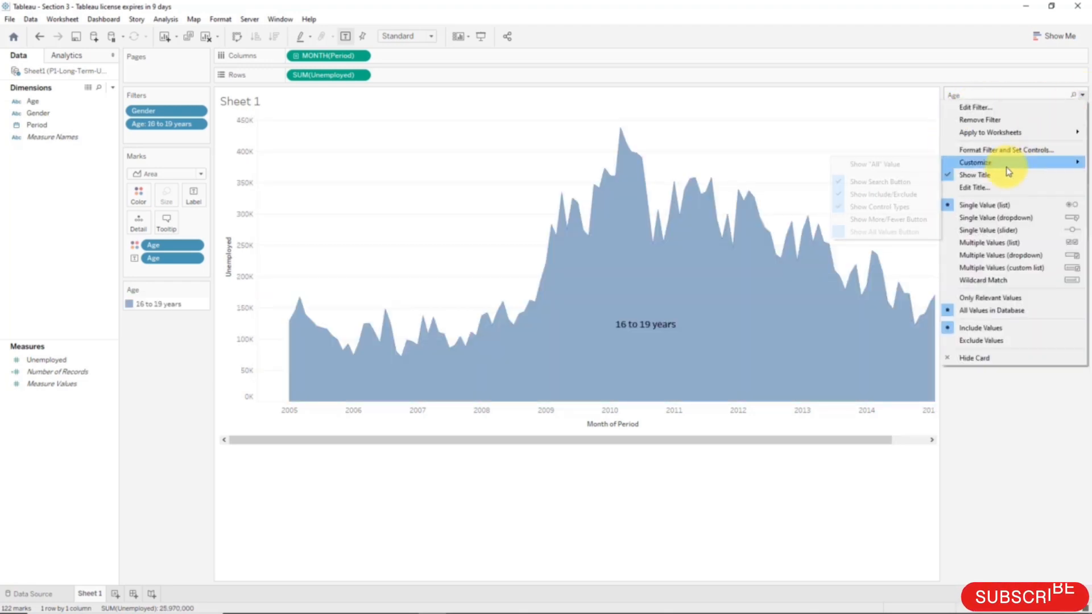
left_click(907, 163)
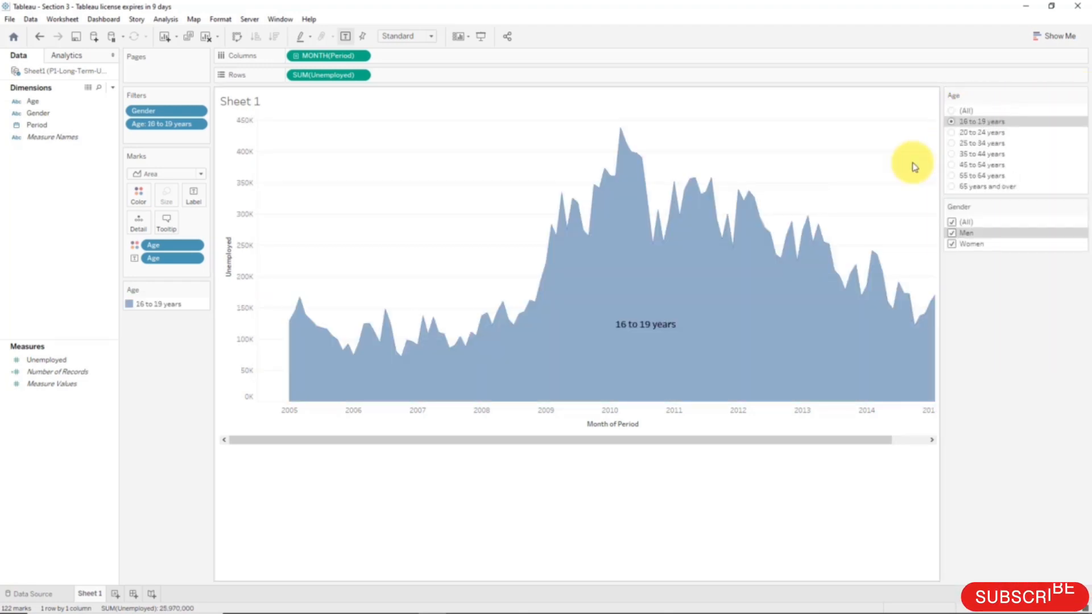
left_click(951, 111)
Change the Age filter card to Single Value (dropdown), and show only 20 to 24 years and only 35 to 44 years in turn
left_click(1083, 95)
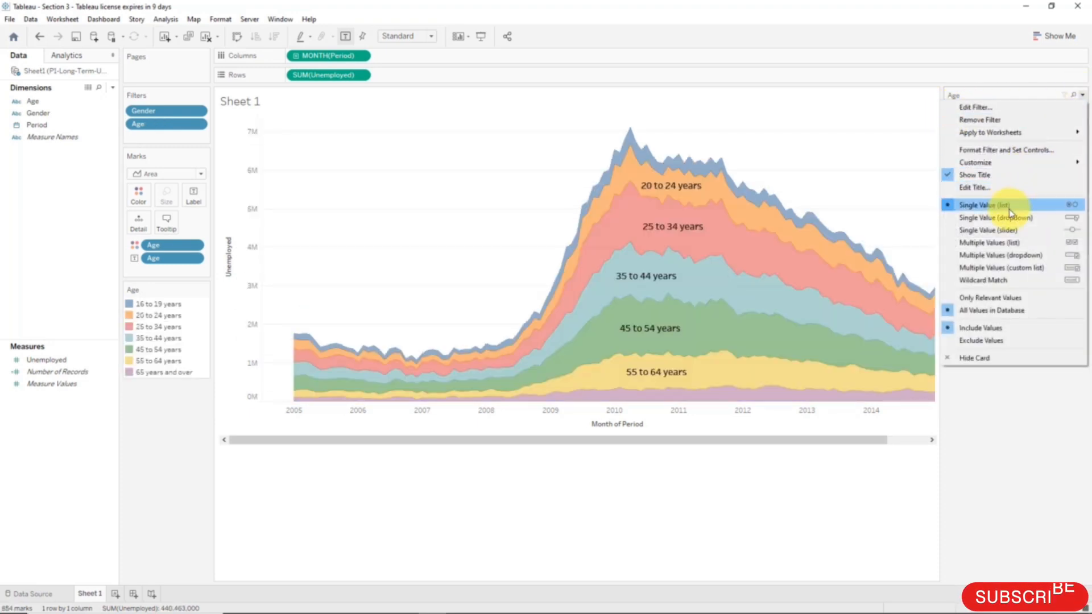
left_click(1051, 217)
left_click(1044, 112)
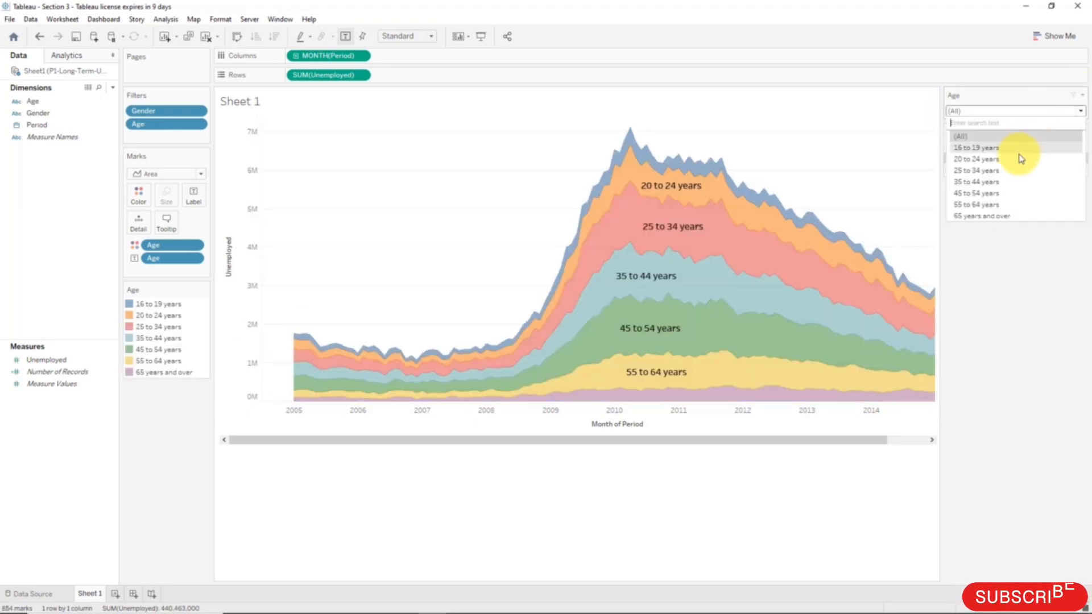
left_click(1014, 158)
left_click(1039, 111)
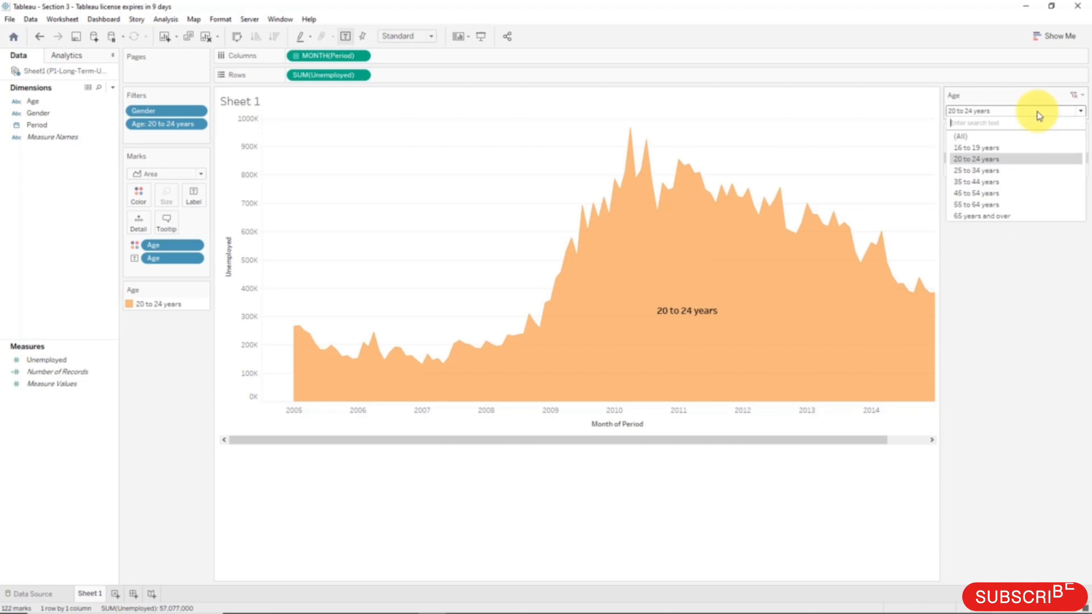
left_click(1029, 186)
Change the Age filter card to Multiple Values (list) and include 20 to 24 years alongside 35 to 44 years
left_click(1081, 95)
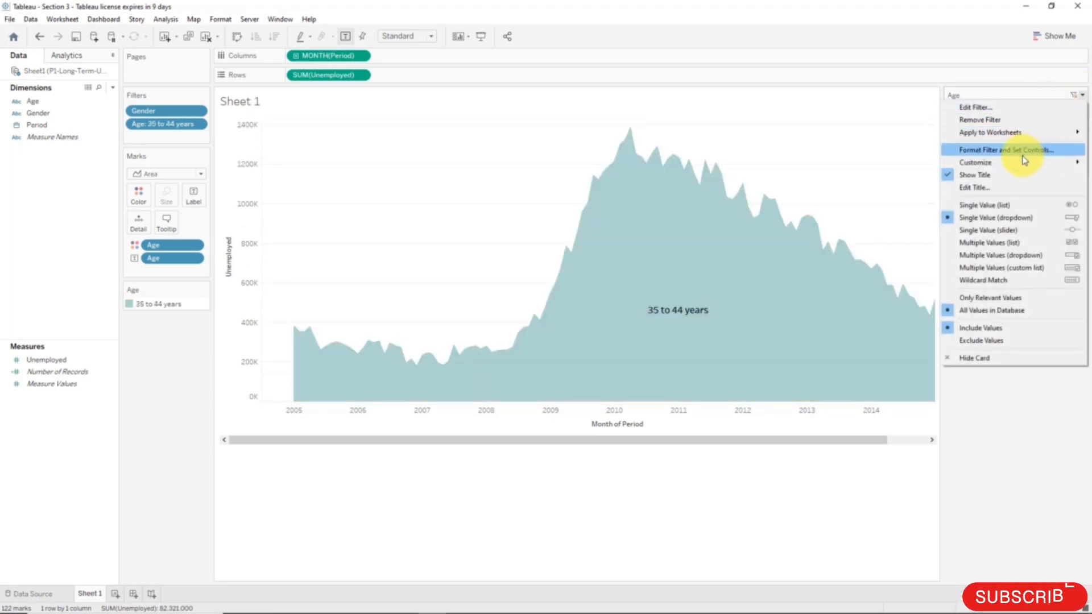
left_click(1004, 242)
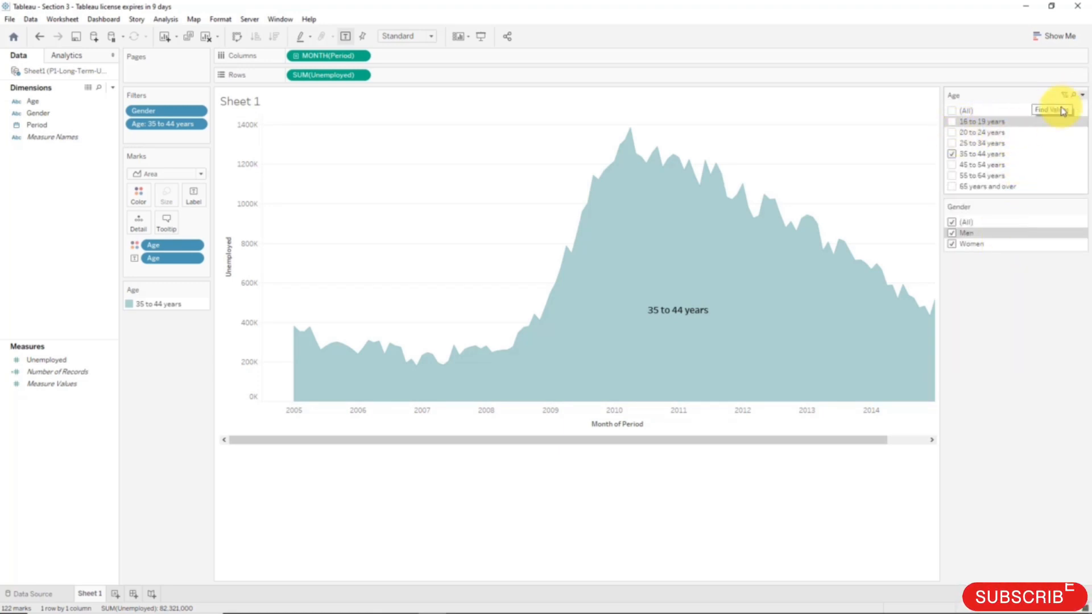
left_click(952, 132)
Change the Age filter card to Wildcard Match and filter the chart by "20 to 24"
left_click(1082, 94)
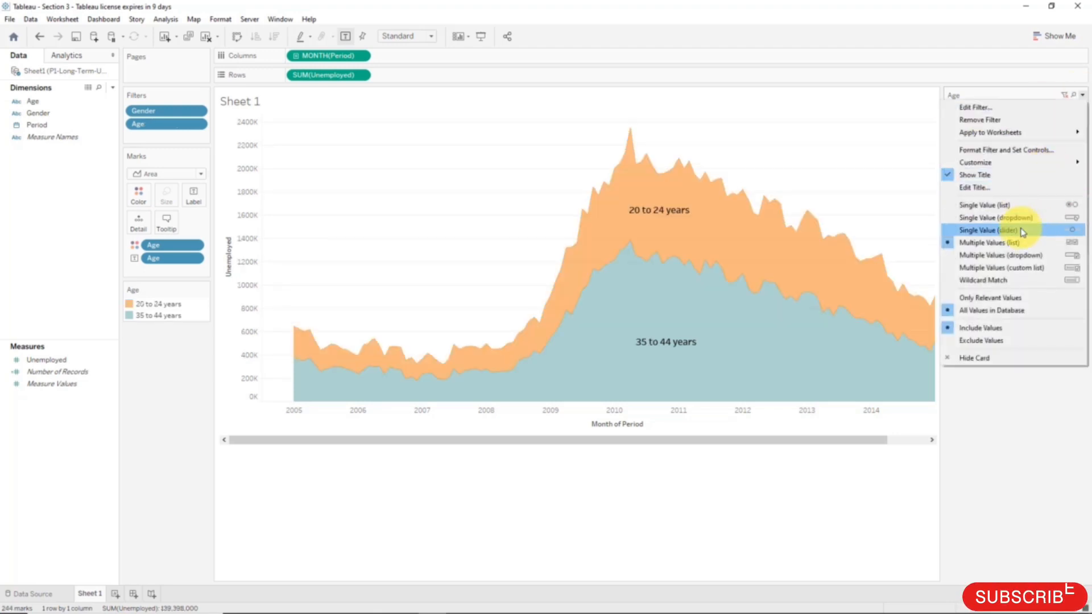
left_click(1018, 280)
type("20 to 24")
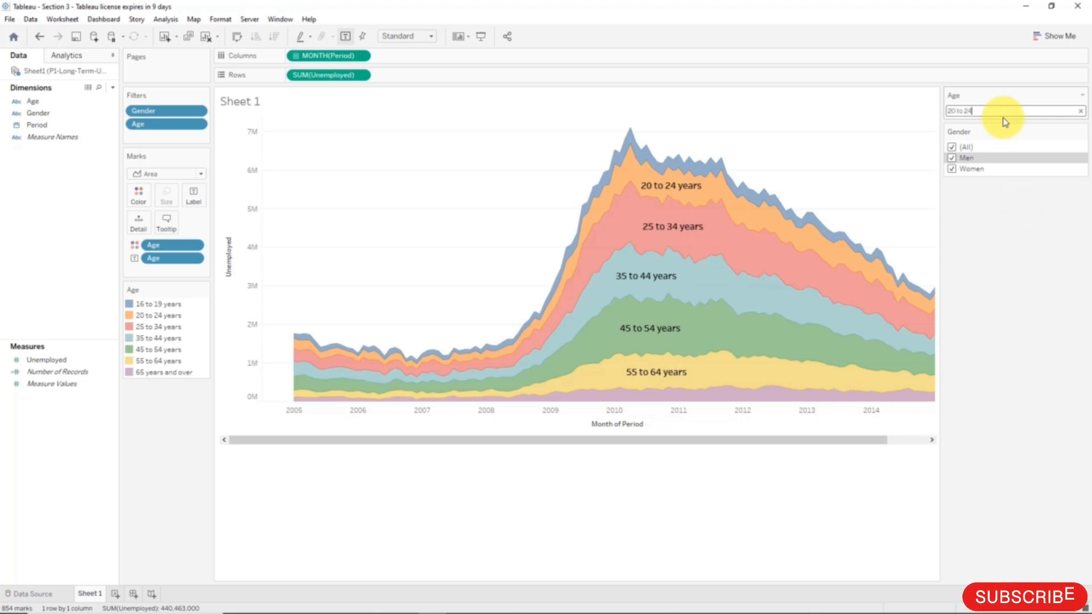
key("Return")
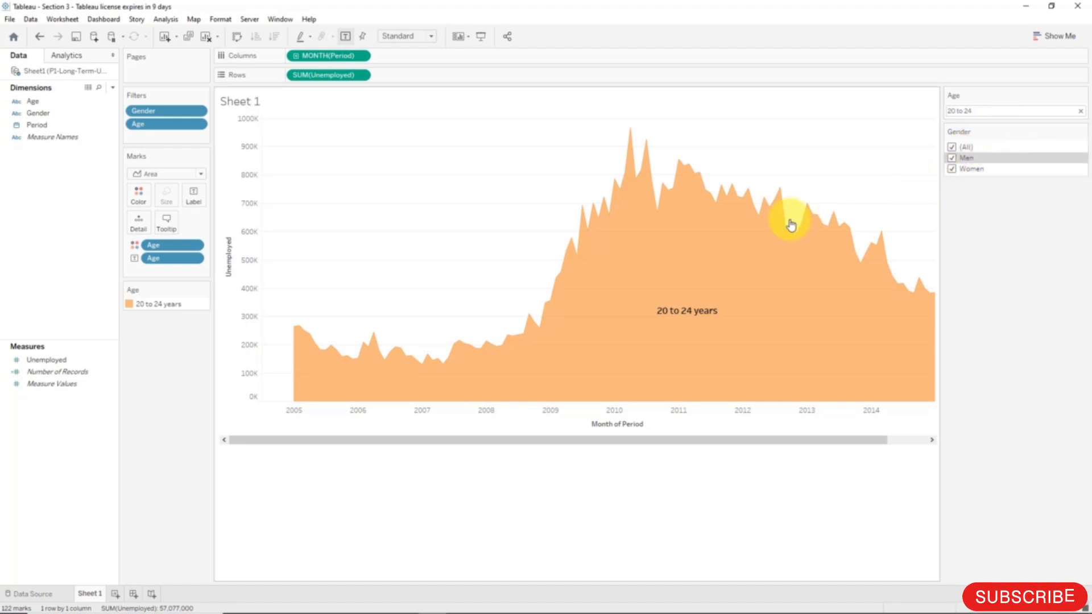
Remove the Age filter from the worksheet, and exclude and re-include Men in the Gender filter
mouse_move(780, 214)
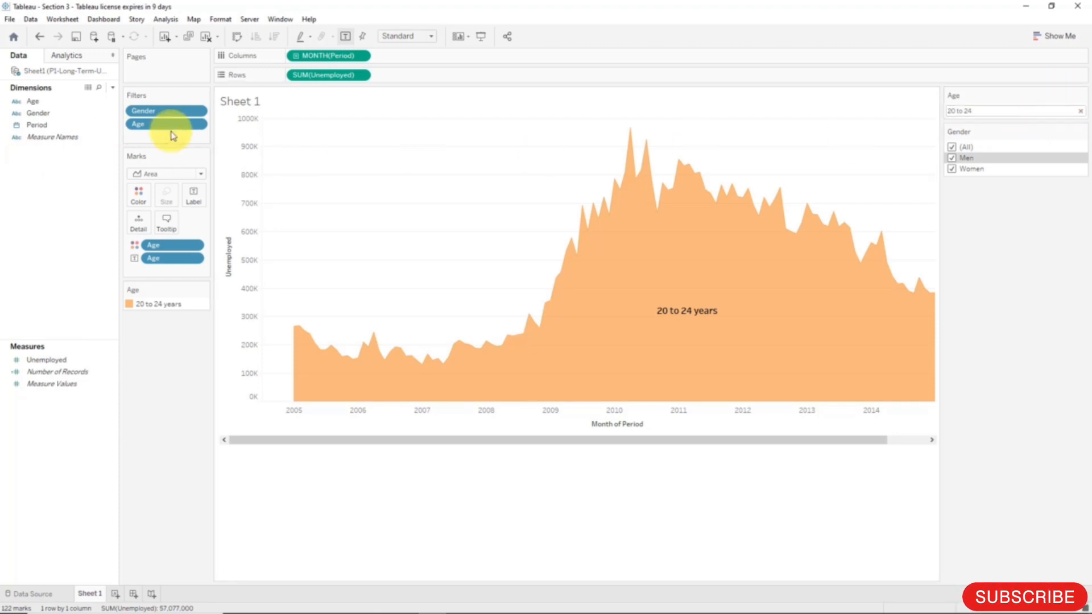
left_click_drag(165, 127, 54, 199)
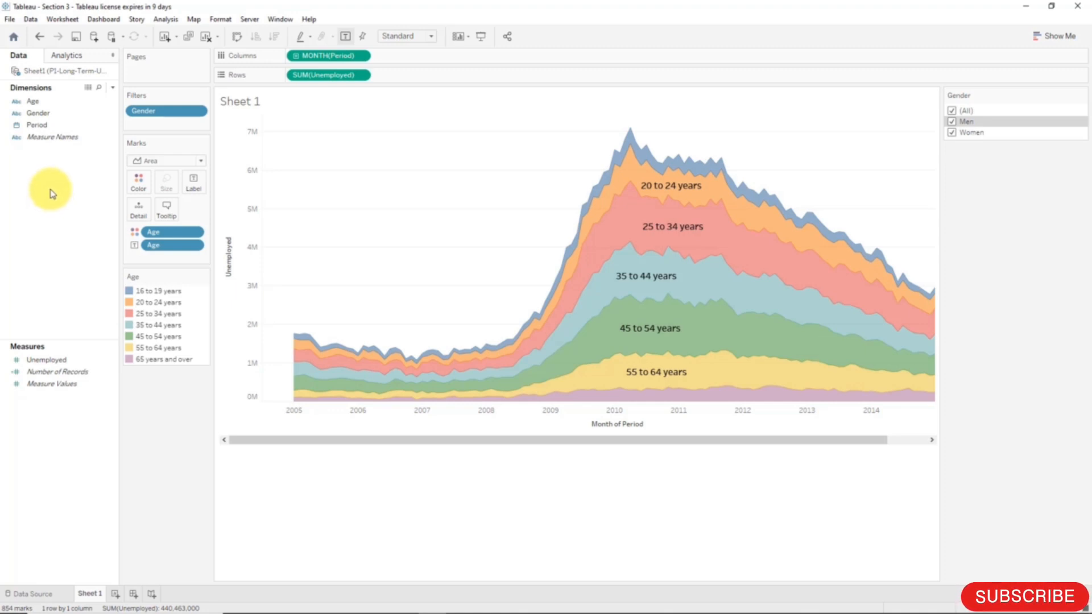
left_click(953, 122)
left_click(952, 123)
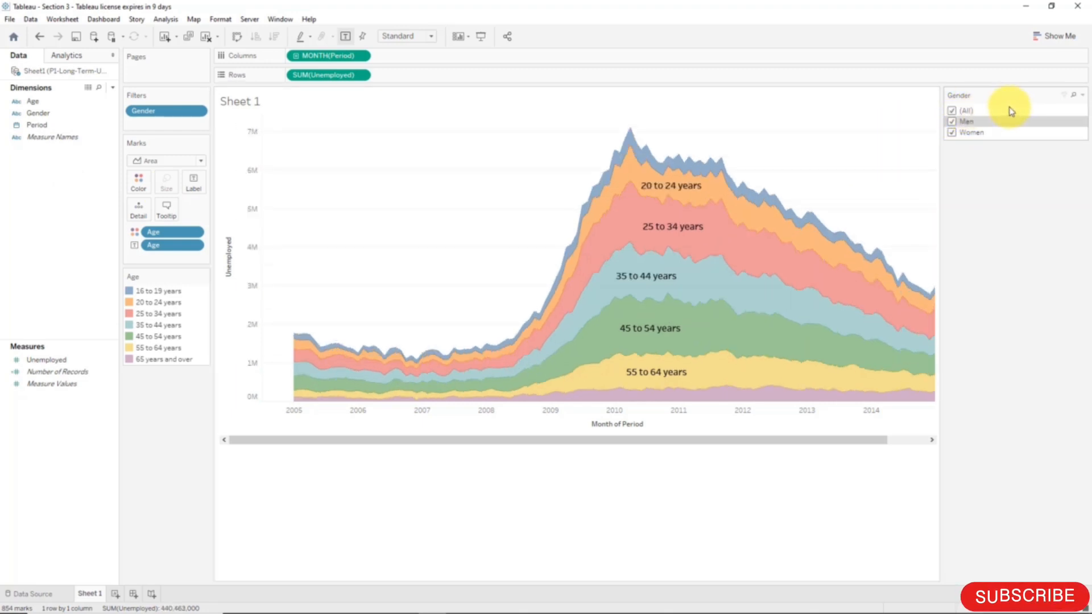
Change the Gender filter card to Single Value (list), show only Men and only Women in turn, and select All again
left_click(1082, 94)
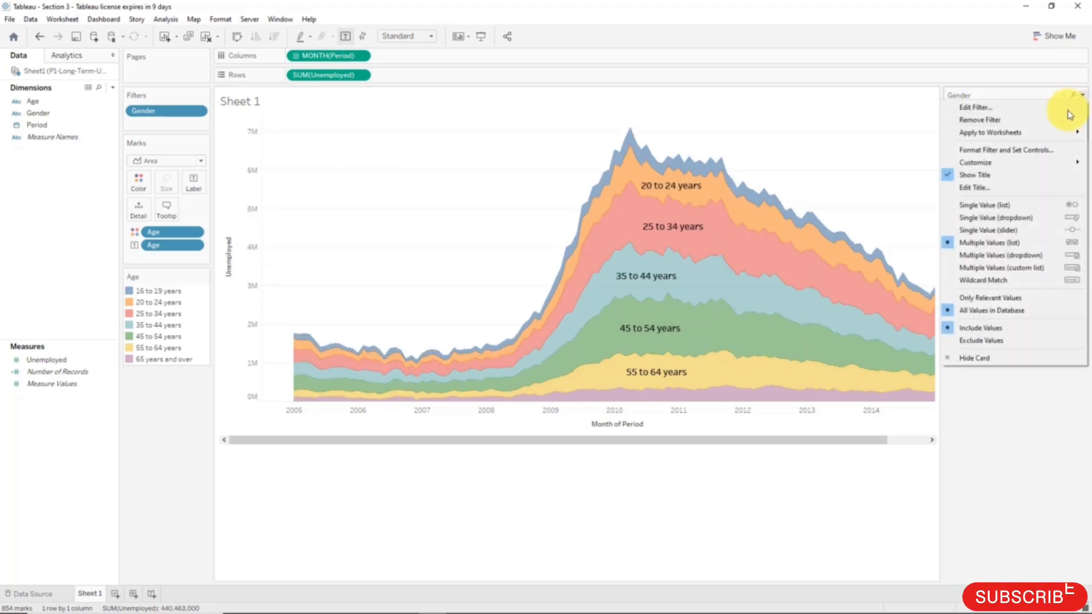
left_click(1041, 209)
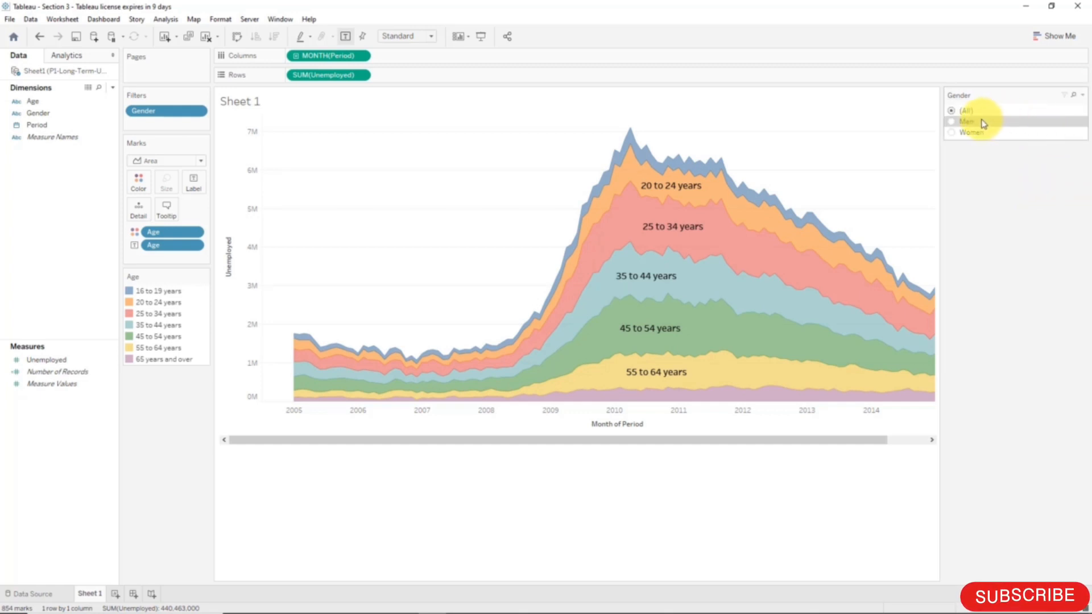
left_click(952, 122)
left_click(953, 133)
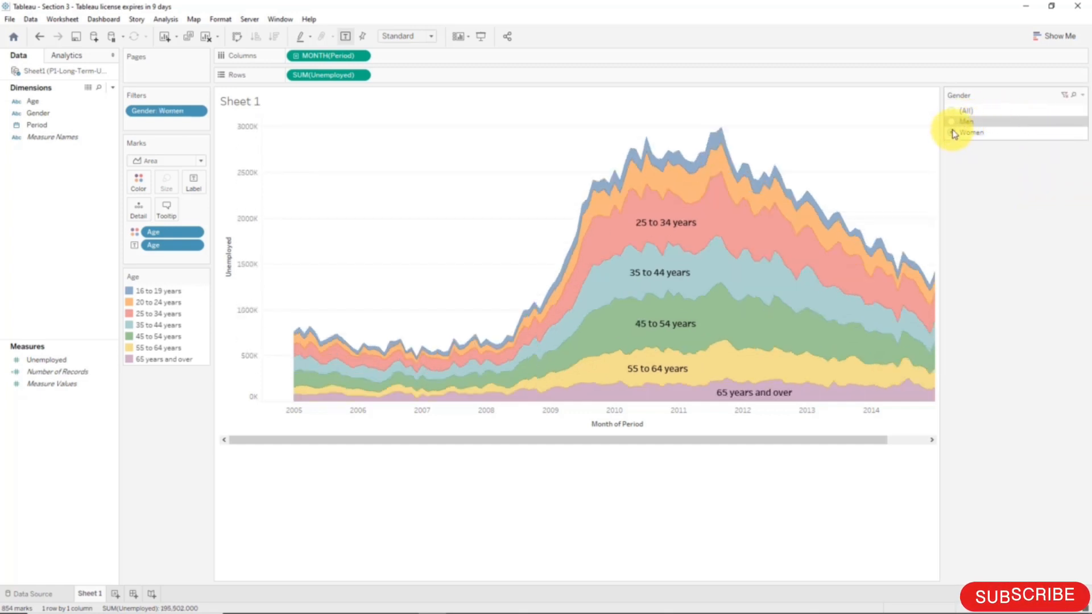
left_click(954, 112)
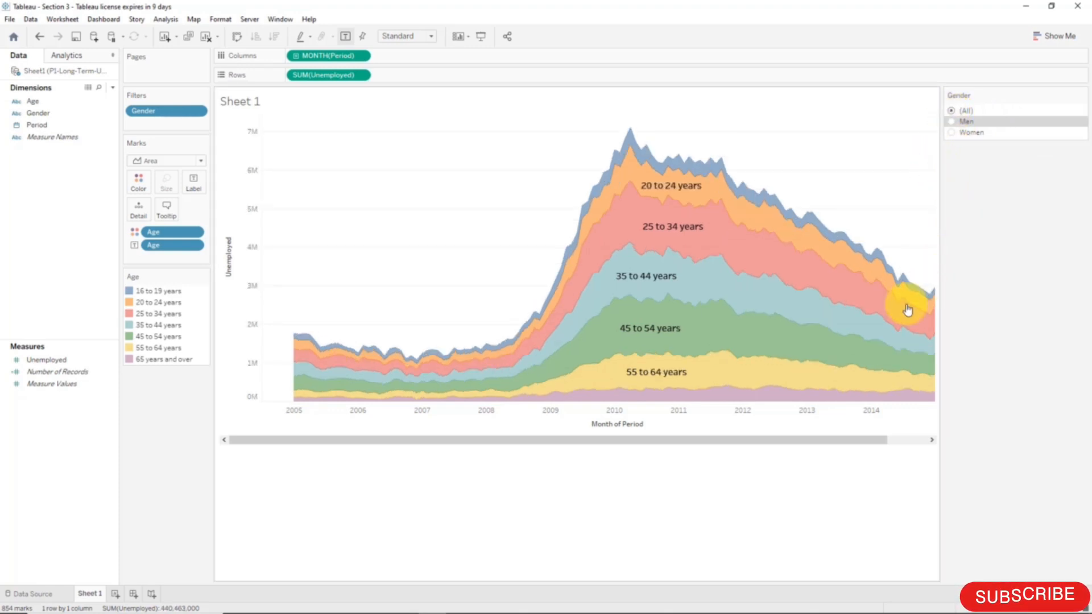
Format the vertical Unemployed axis with a bold default font at size 12
mouse_move(676, 371)
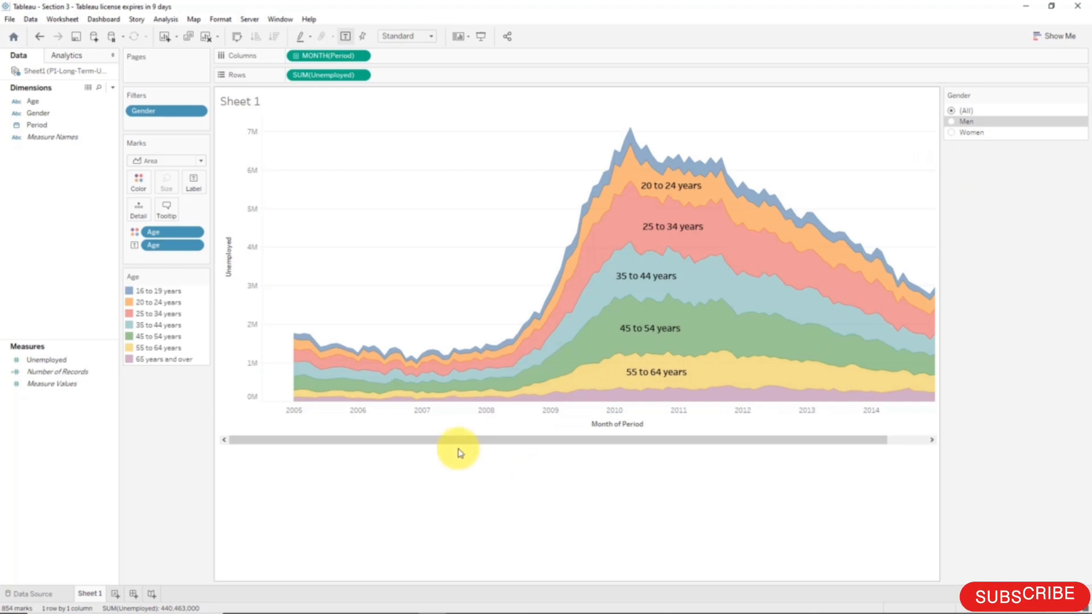
right_click(232, 242)
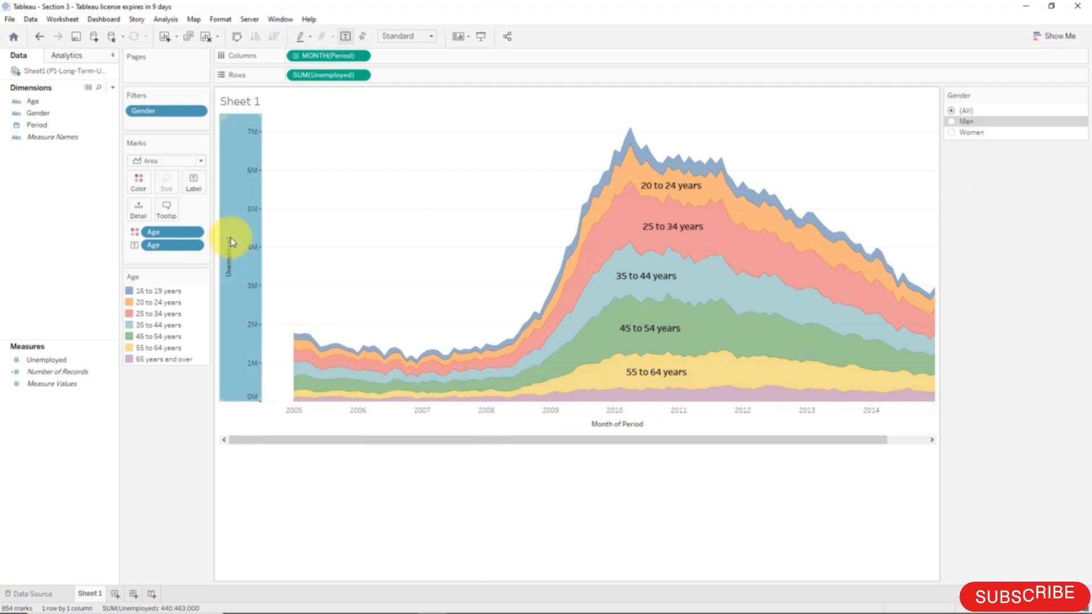
left_click(262, 293)
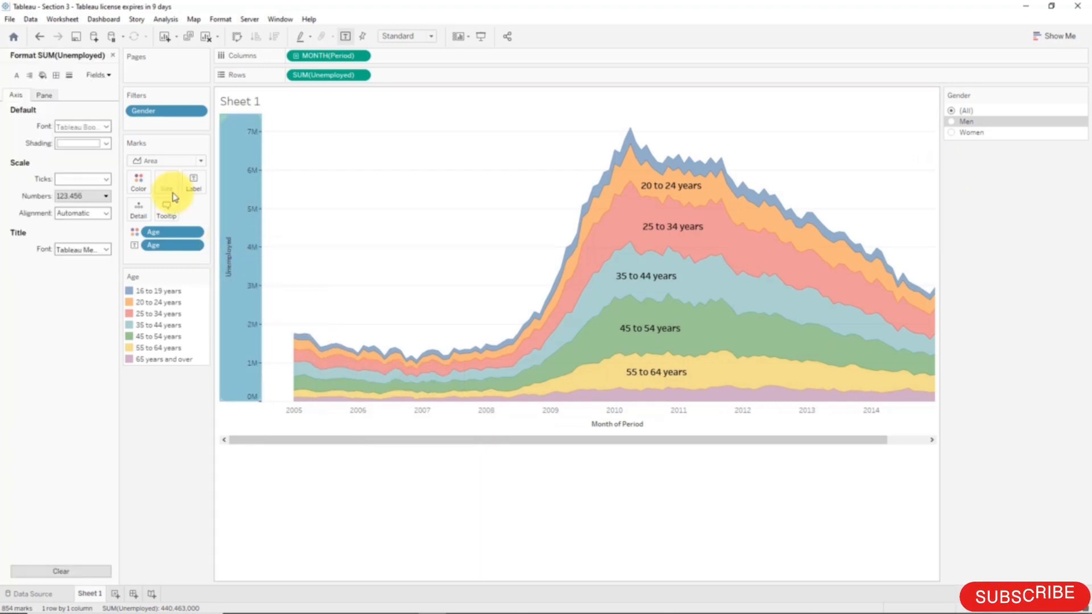
left_click(106, 127)
left_click(83, 159)
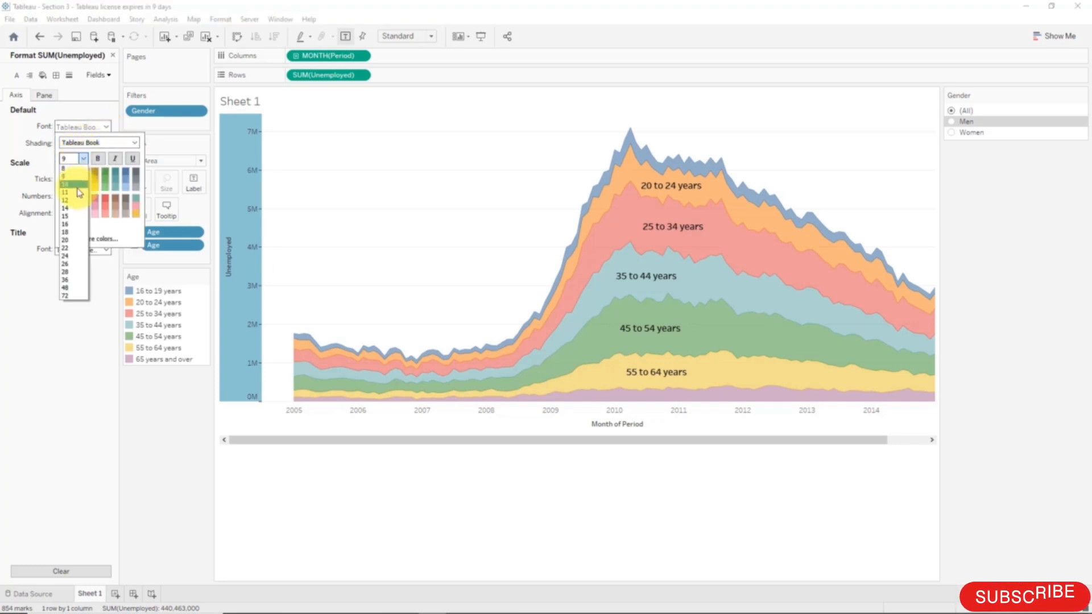
left_click(72, 201)
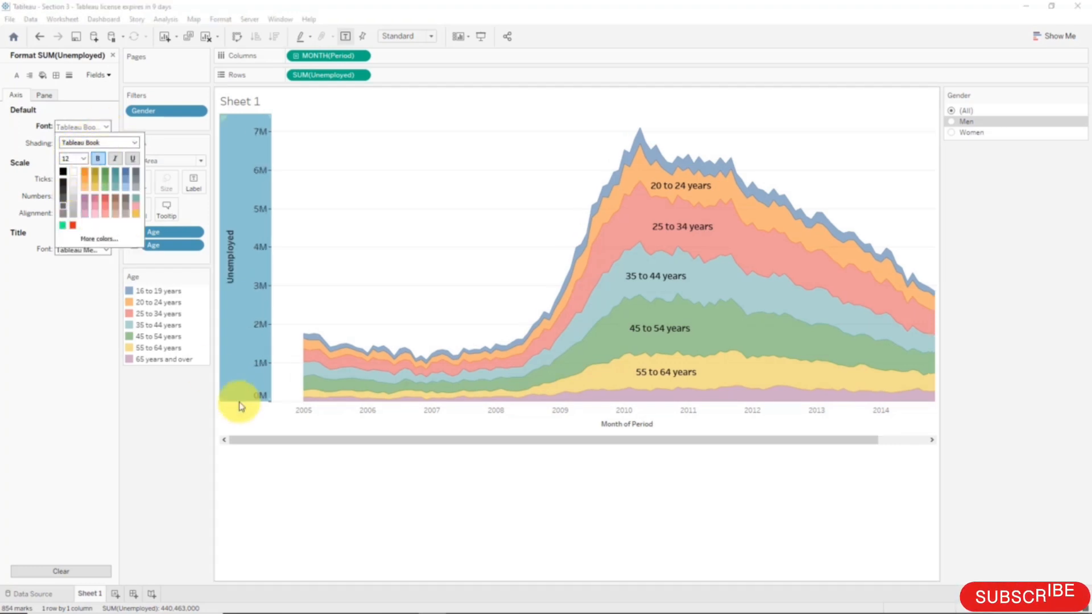
left_click(322, 463)
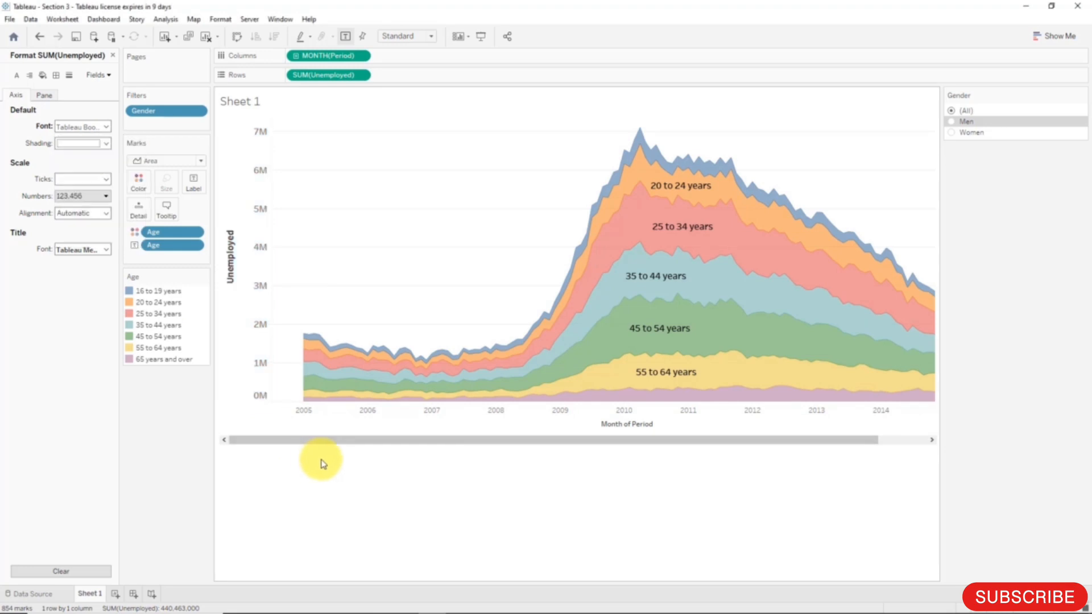
Format the horizontal Month of Period axis with a bold default font at size 12
right_click(634, 428)
left_click(663, 480)
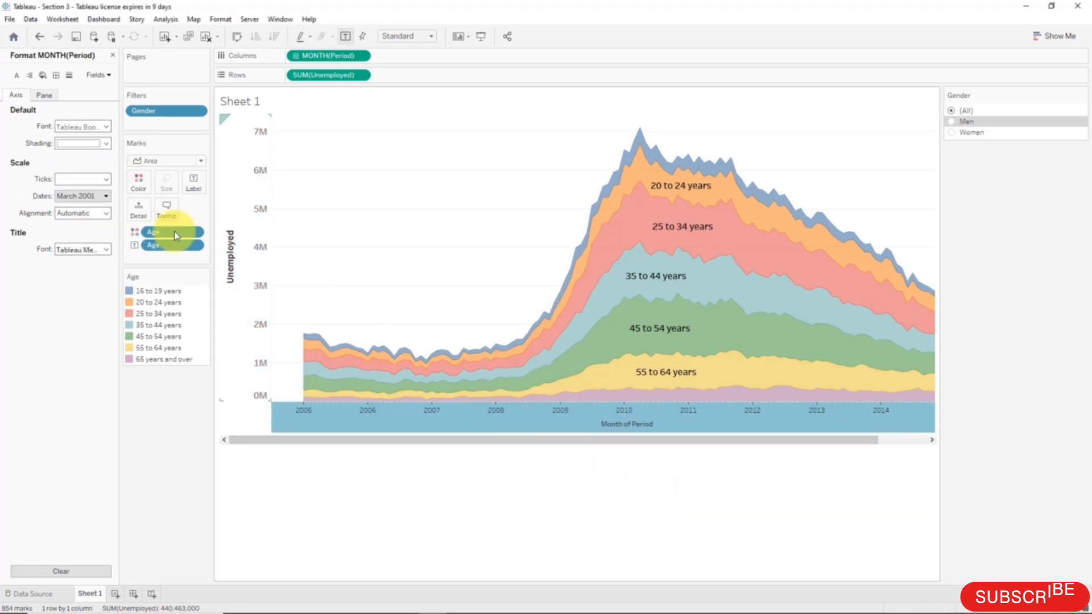
left_click(106, 127)
left_click(83, 158)
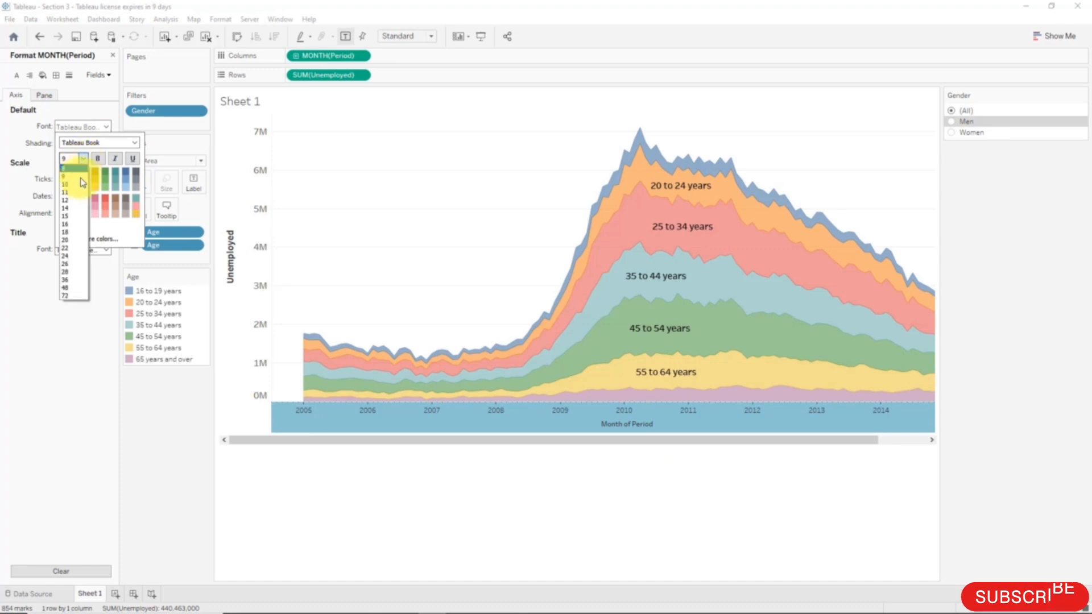
left_click(79, 200)
left_click(97, 159)
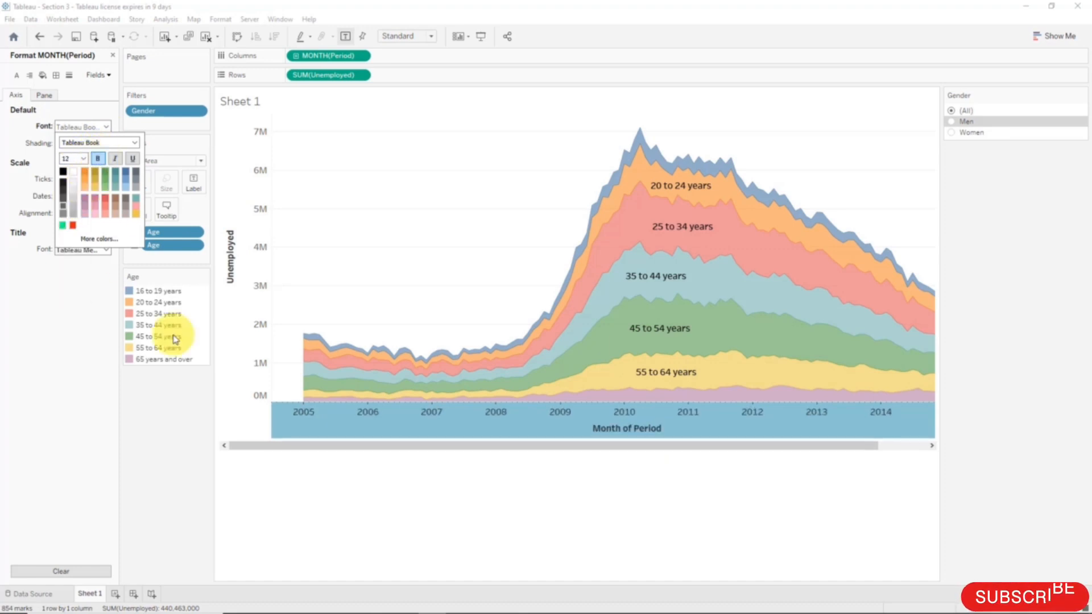
left_click(420, 533)
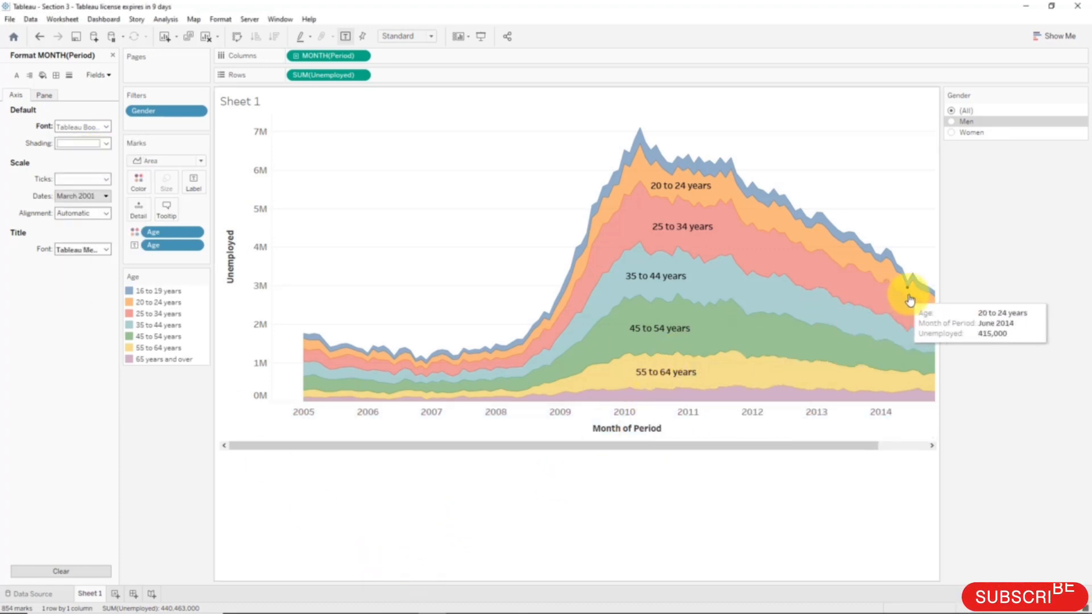
Widen the chart area by narrowing the Gender filter card's column so the time axis fits through 2015
left_click_drag(939, 289, 1019, 281)
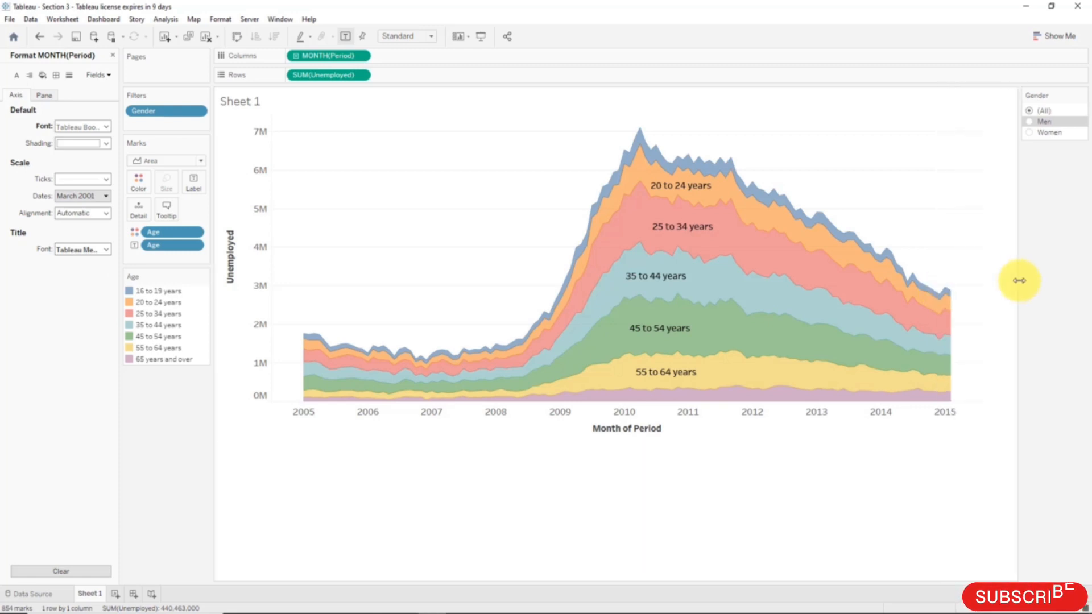